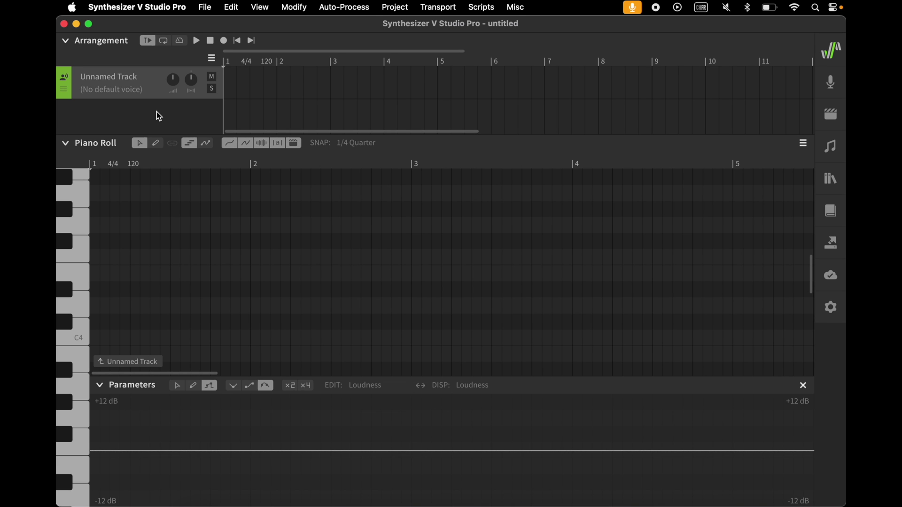
Step: Collapse the arrangement view and change the song tempo from 120 to 90 BPM
{"action": "left_click", "coordinate": [66, 42]}
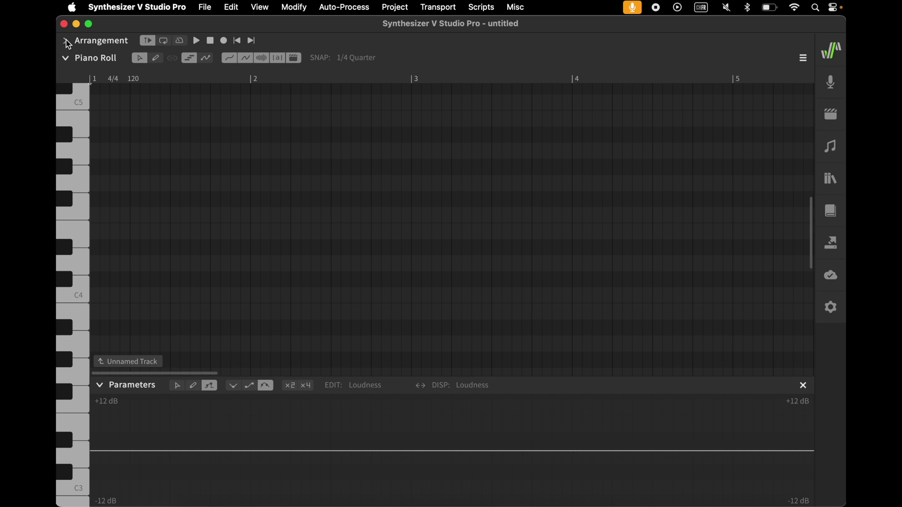
{"action": "double_click", "coordinate": [133, 78]}
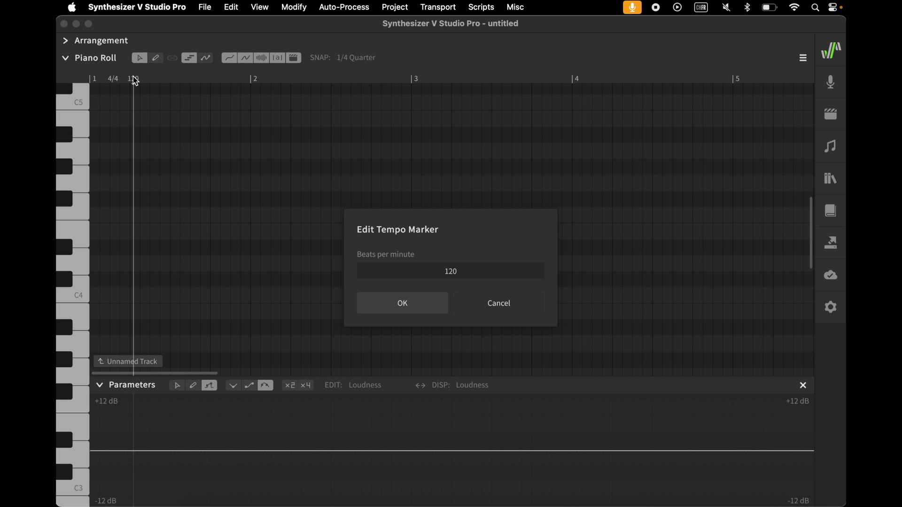
{"action": "left_click", "coordinate": [489, 268]}
{"action": "key", "text": "BackSpace"}
{"action": "key", "text": "BackSpace"}
{"action": "key", "text": "BackSpace"}
{"action": "type", "text": "90"}
{"action": "left_click", "coordinate": [441, 304]}
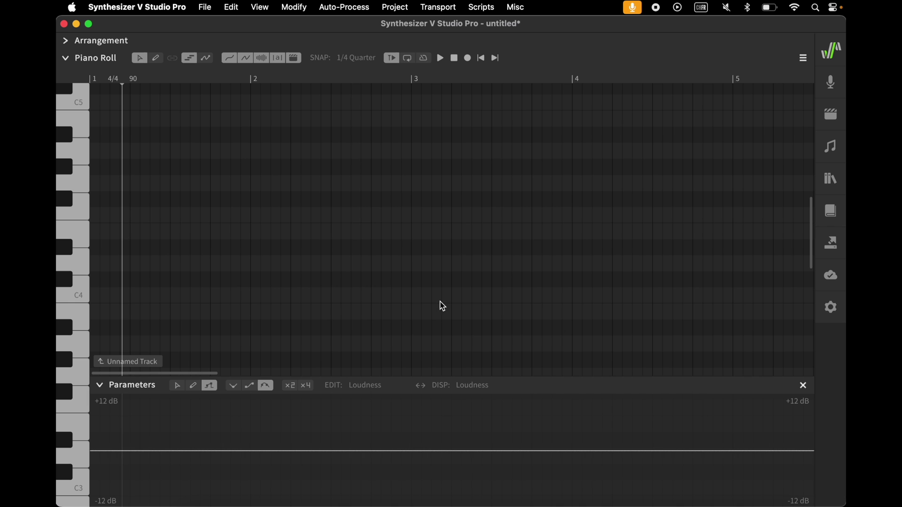
Step: In Settings, keep Note Default Pitch Mode set to Rap
{"action": "left_click", "coordinate": [830, 307]}
{"action": "scroll", "coordinate": [773, 343], "scroll_direction": "down", "scroll_amount": 3}
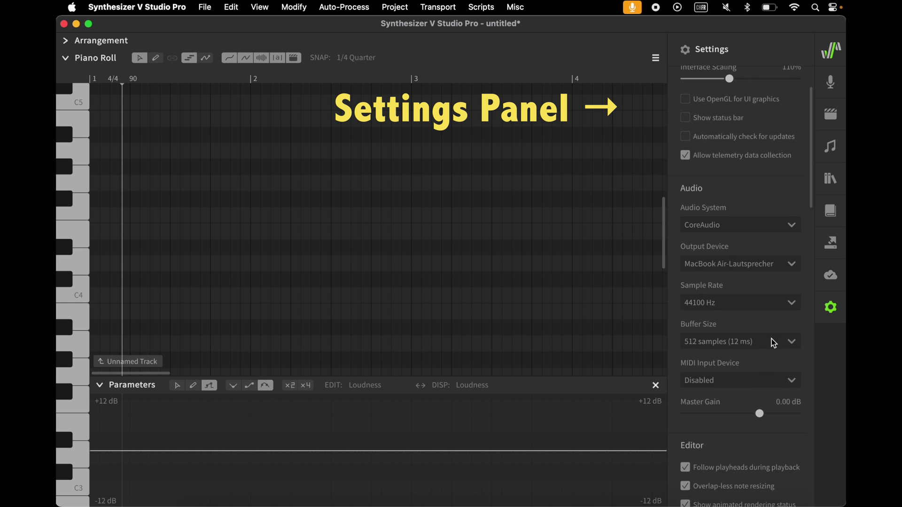
{"action": "scroll", "coordinate": [773, 342], "scroll_direction": "down", "scroll_amount": 10}
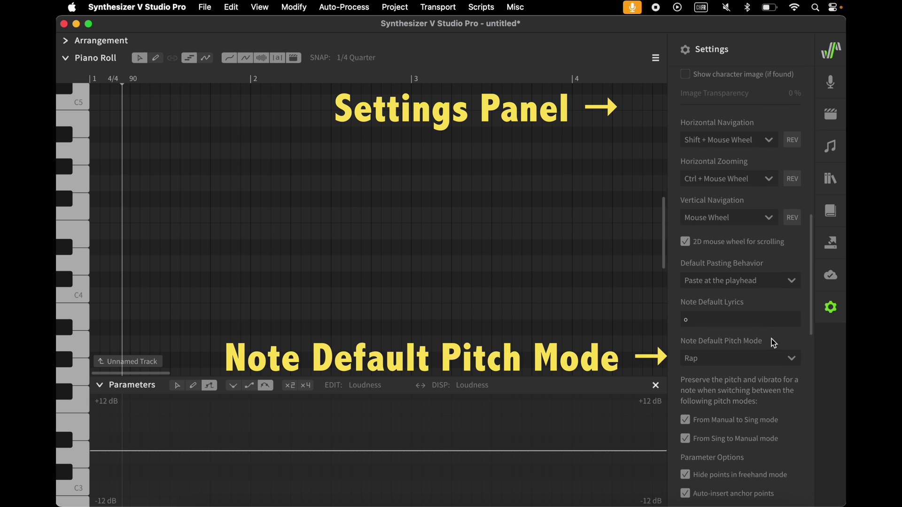
{"action": "left_click", "coordinate": [792, 358]}
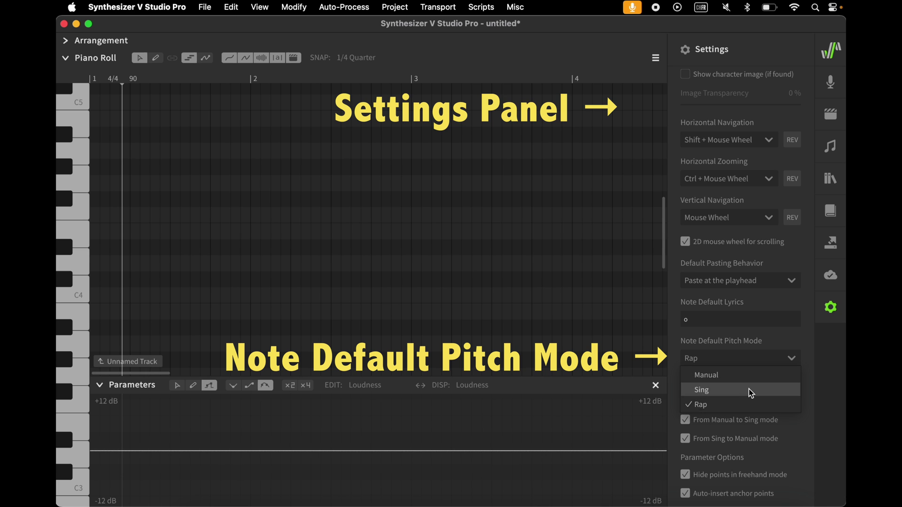
{"action": "left_click", "coordinate": [734, 404]}
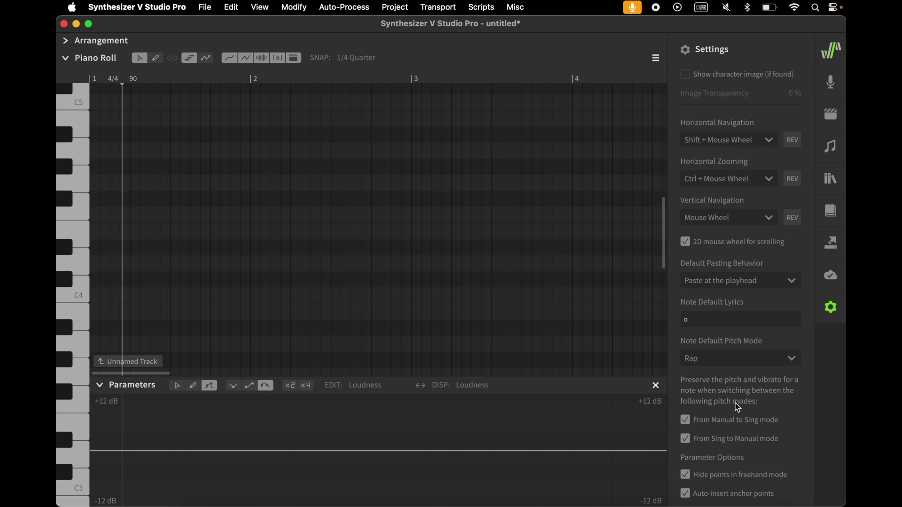
Step: Switch the track's voice database to Ritchy (FLT) and review its voice parameters
{"action": "left_click", "coordinate": [830, 82]}
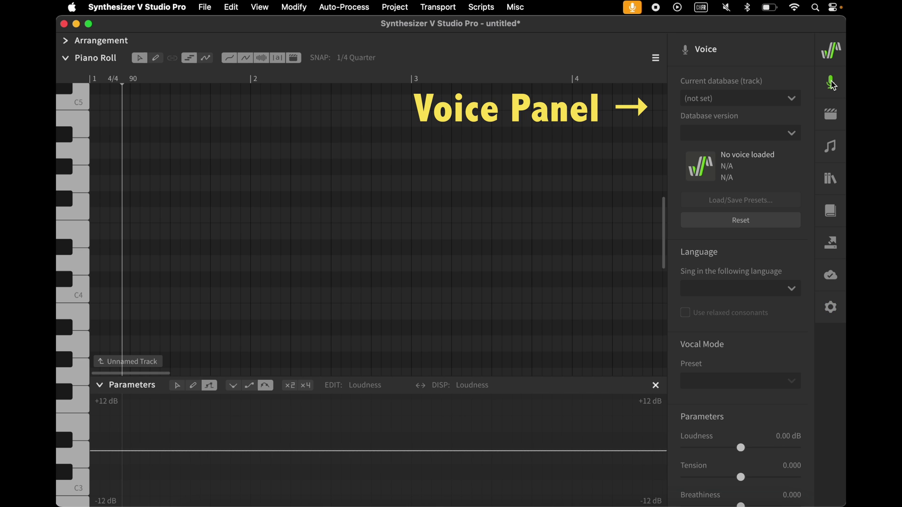
{"action": "left_click", "coordinate": [794, 100]}
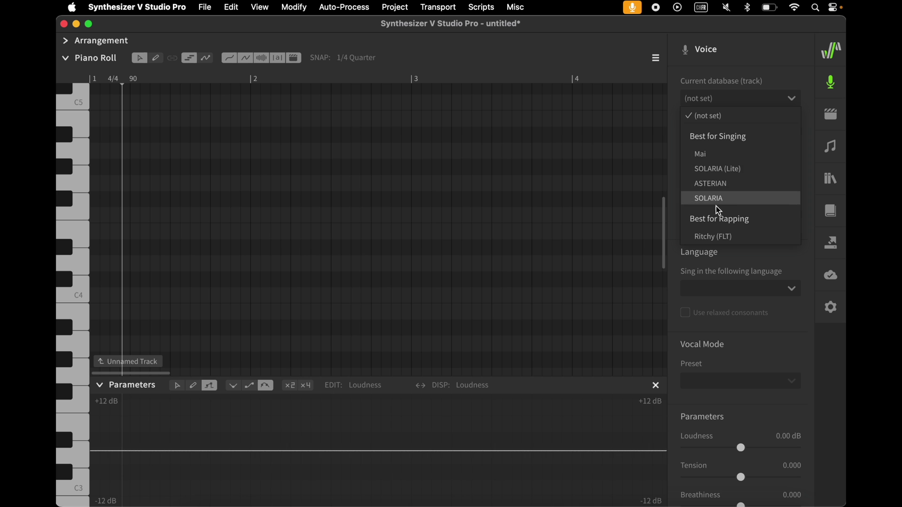
{"action": "left_click", "coordinate": [712, 236]}
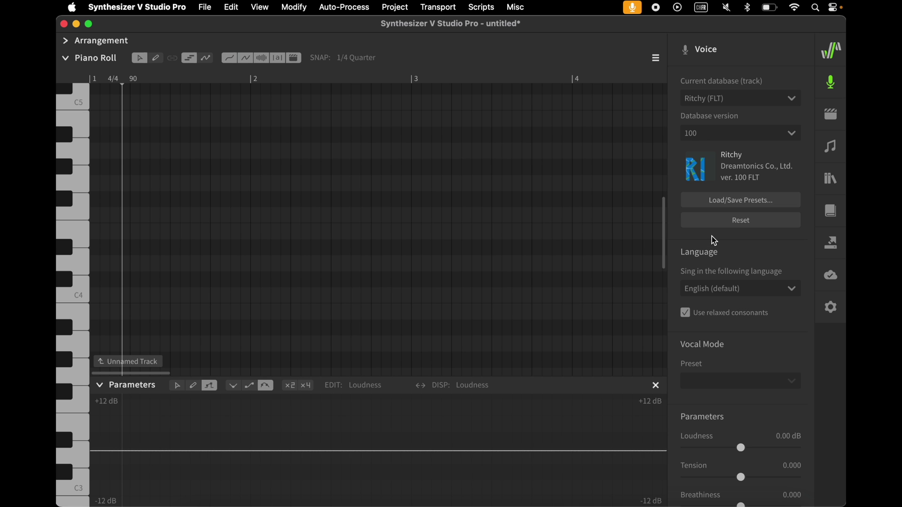
{"action": "scroll", "coordinate": [753, 334], "scroll_direction": "down", "scroll_amount": 5}
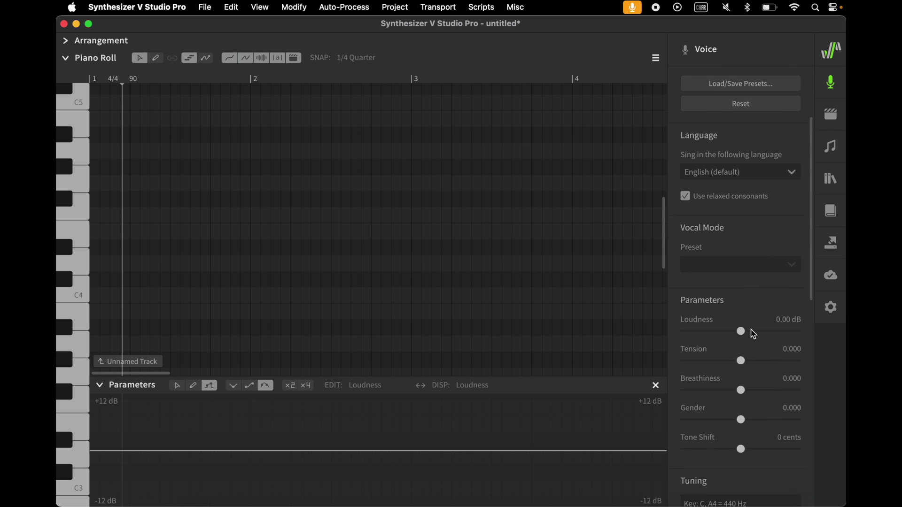
{"action": "scroll", "coordinate": [751, 331], "scroll_direction": "down", "scroll_amount": 2}
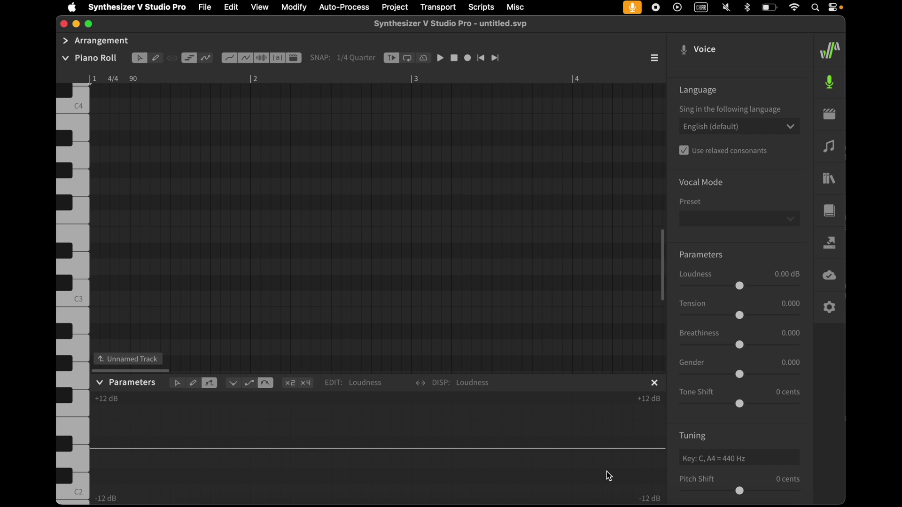
Step: With the pencil tool, draw the first phrase of short notes ending in a long note
{"action": "left_click", "coordinate": [831, 83]}
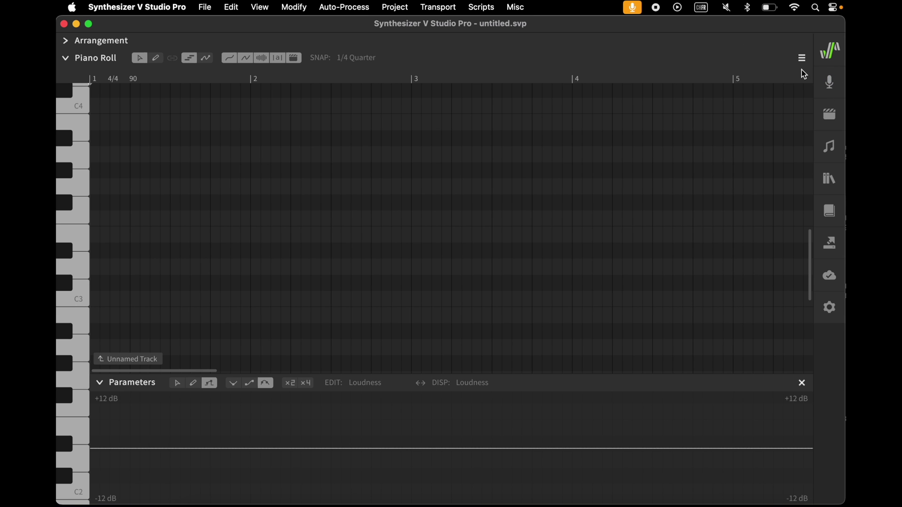
{"action": "left_click", "coordinate": [362, 61]}
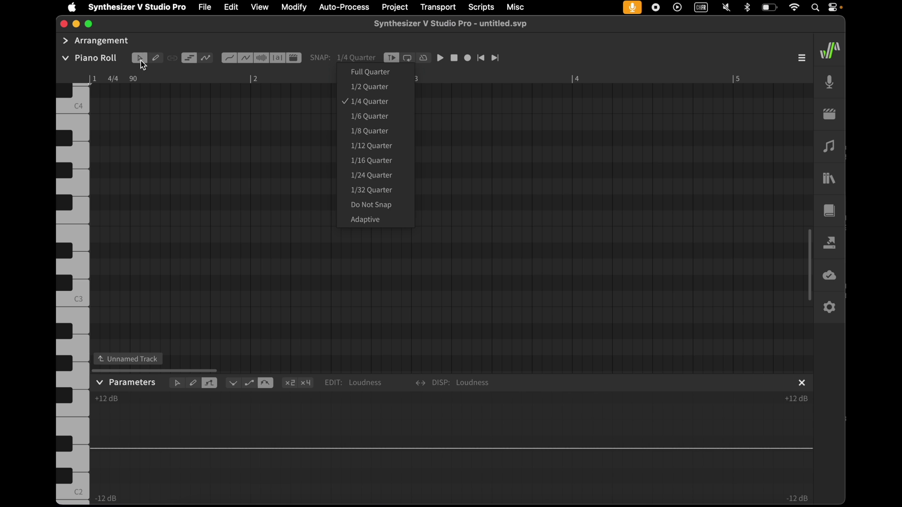
{"action": "left_click", "coordinate": [155, 61]}
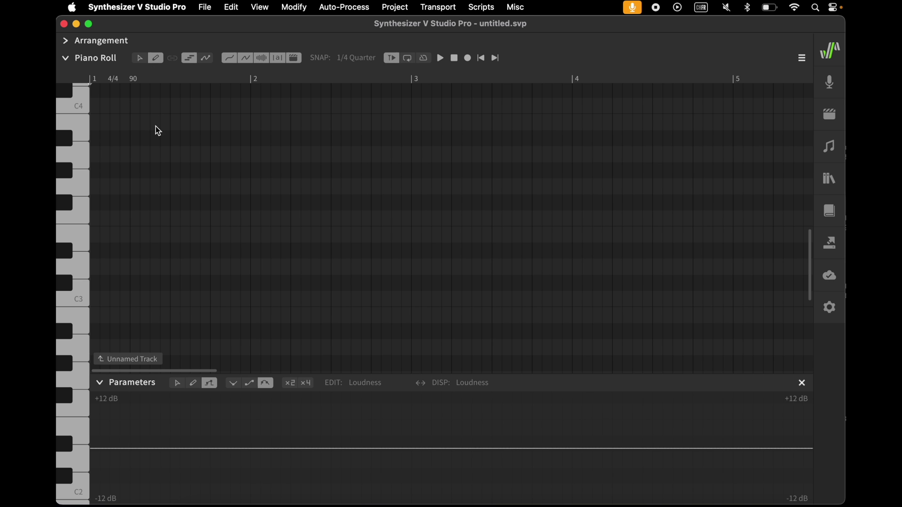
{"action": "left_click", "coordinate": [132, 221]}
{"action": "left_click", "coordinate": [143, 221]}
{"action": "left_click", "coordinate": [156, 224]}
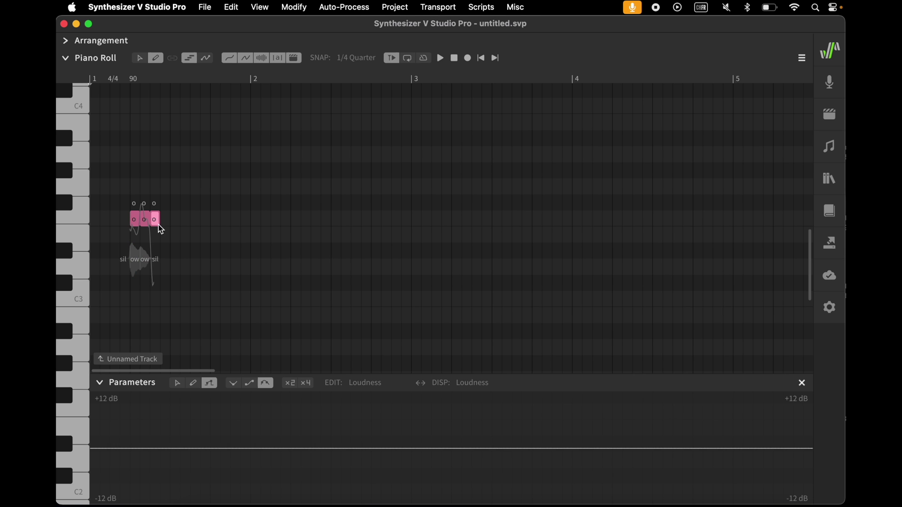
{"action": "left_click", "coordinate": [165, 223]}
{"action": "left_click_drag", "start_coordinate": [173, 224], "coordinate": [429, 223]}
Step: Draw the second phrase of four notes ending with a longer one
{"action": "left_click", "coordinate": [203, 221]}
{"action": "left_click", "coordinate": [236, 224]}
{"action": "left_click", "coordinate": [245, 223]}
{"action": "left_click", "coordinate": [285, 224]}
Step: Draw the six-note third phrase and type the lyrics starting 'I'm not here to brag'
{"action": "left_click", "coordinate": [314, 223]}
{"action": "left_click", "coordinate": [325, 224]}
{"action": "left_click", "coordinate": [355, 224]}
{"action": "left_click", "coordinate": [365, 224]}
{"action": "left_click", "coordinate": [396, 223]}
{"action": "left_click", "coordinate": [405, 224]}
{"action": "type", "text": "I'm not here to"}
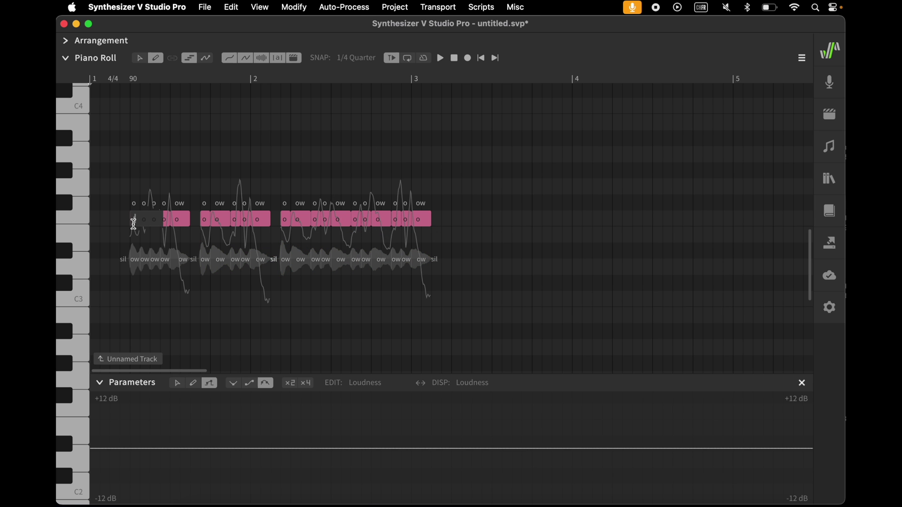
{"action": "type", "text": " brag"}
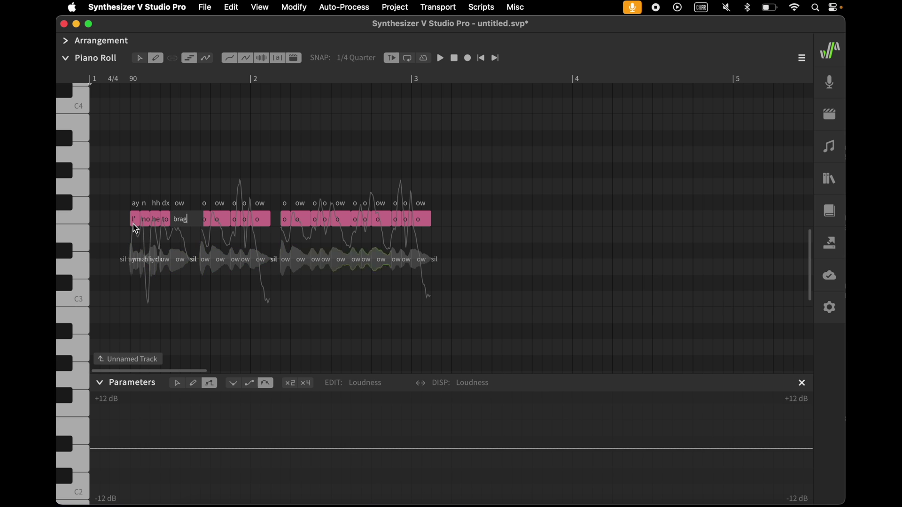
{"action": "type", "text": " just here to express + my"}
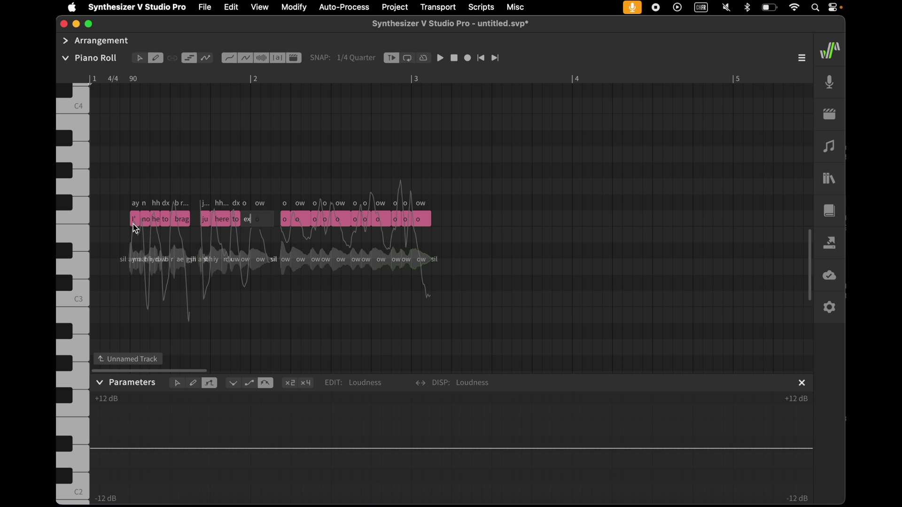
{"action": "type", "text": " though"}
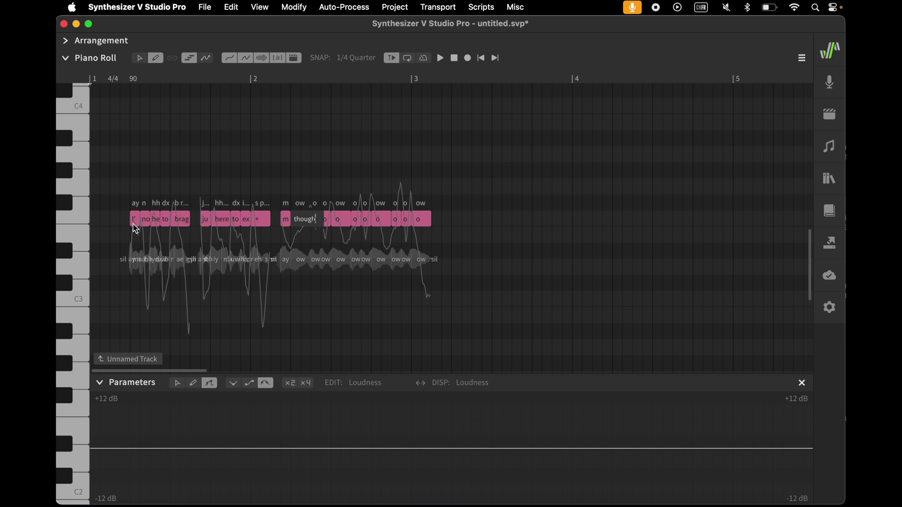
{"action": "type", "text": "ts and my feelings + my home an"}
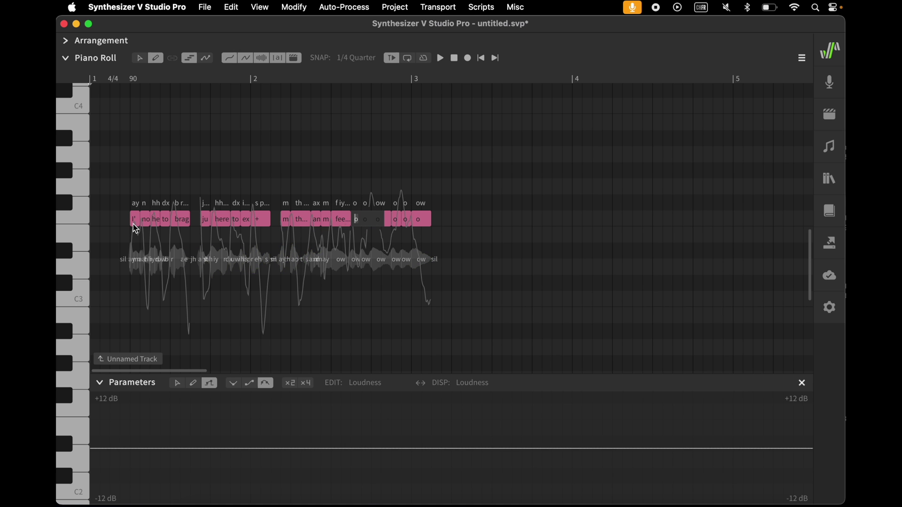
{"action": "type", "text": "d my str"}
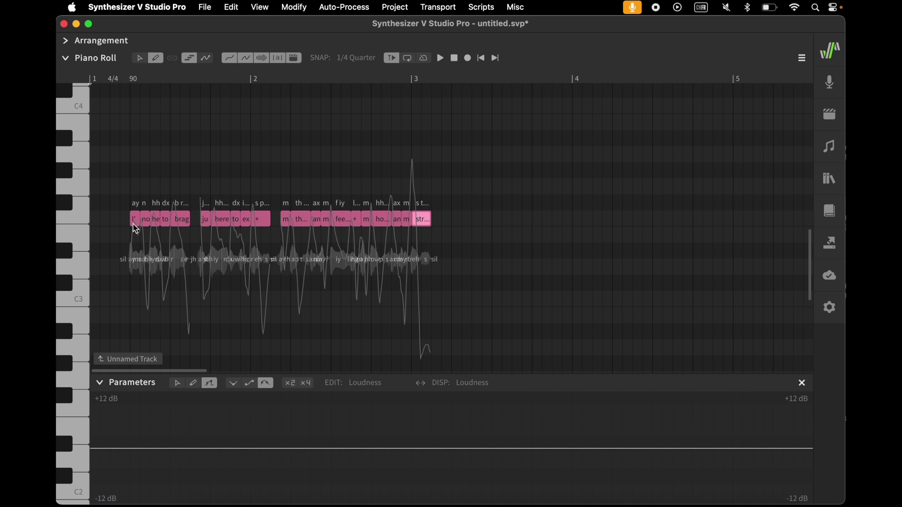
Step: Play the rap line from the start, then show Rap Intonation in the Parameters panel
{"action": "left_click", "coordinate": [108, 81]}
{"action": "key", "text": "space"}
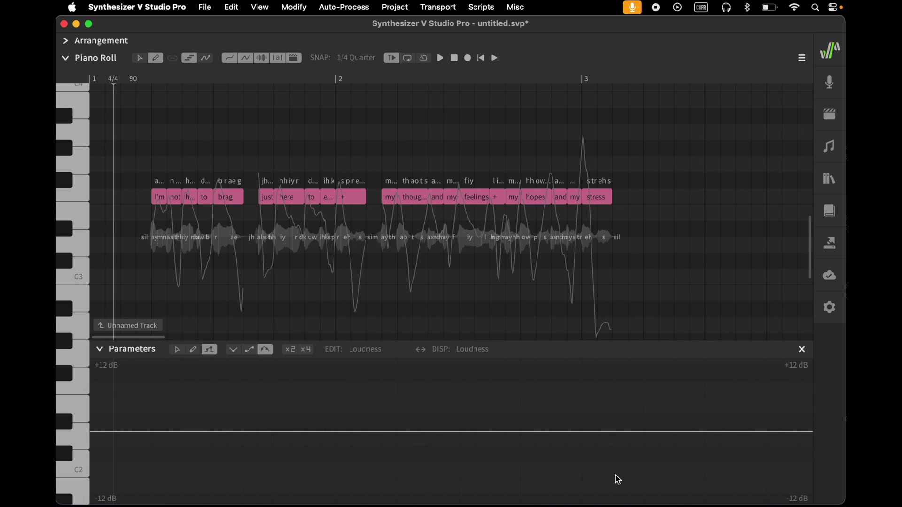
{"action": "left_click", "coordinate": [377, 352]}
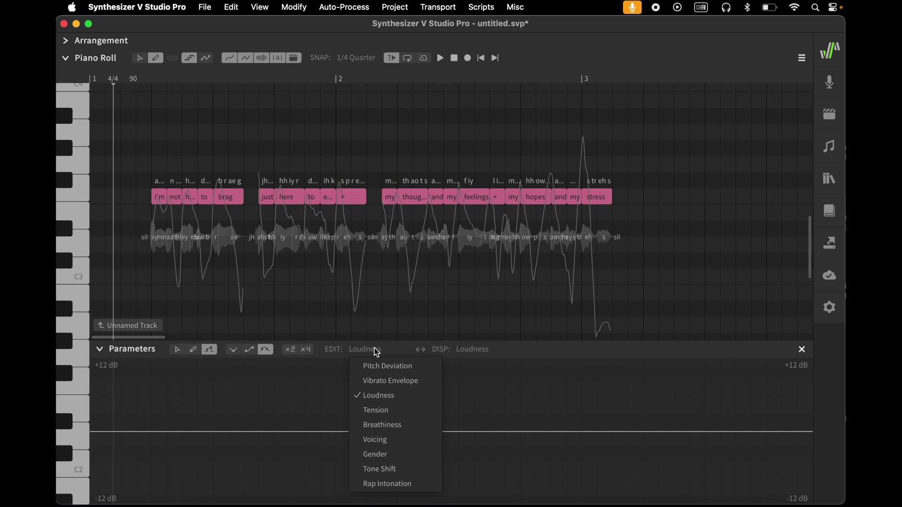
{"action": "left_click", "coordinate": [388, 485]}
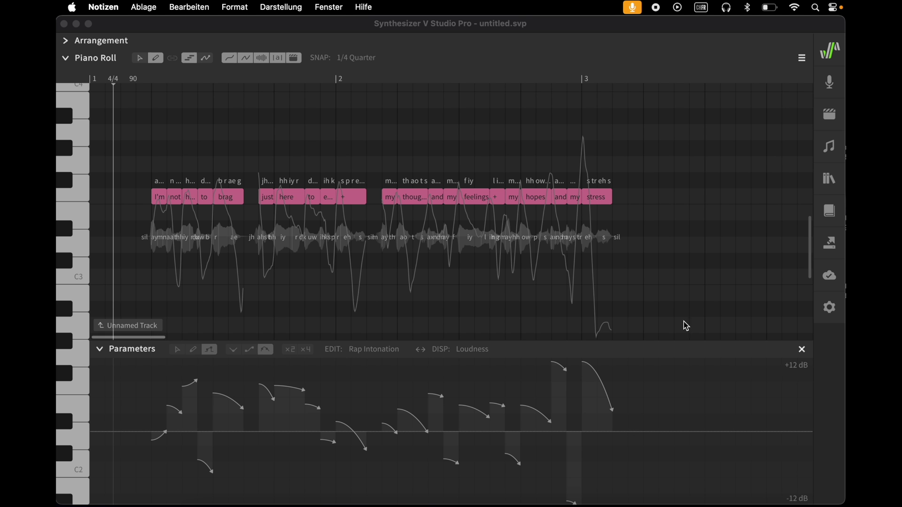
Step: Raise the Intonation of the brag and + notes to 0.500 in Note Properties
{"action": "left_click", "coordinate": [832, 152]}
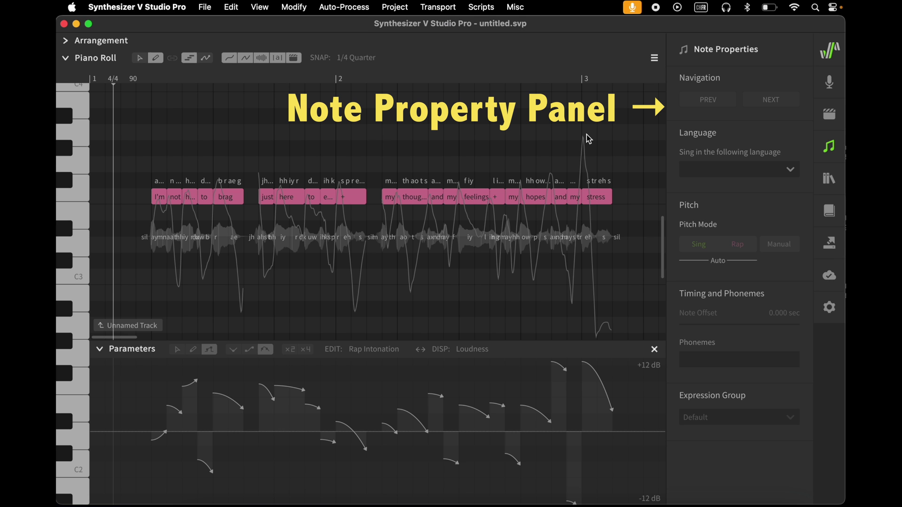
{"action": "left_click", "coordinate": [233, 200]}
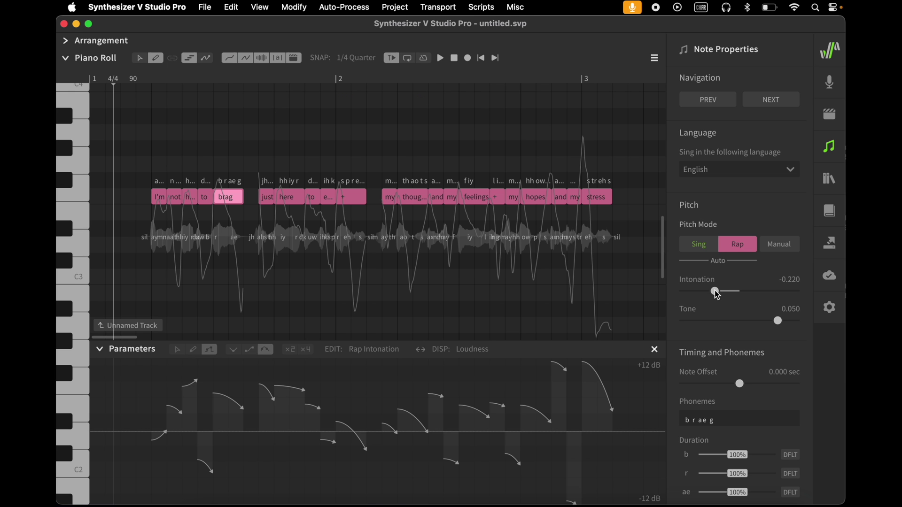
{"action": "left_click_drag", "start_coordinate": [714, 291], "coordinate": [798, 292]}
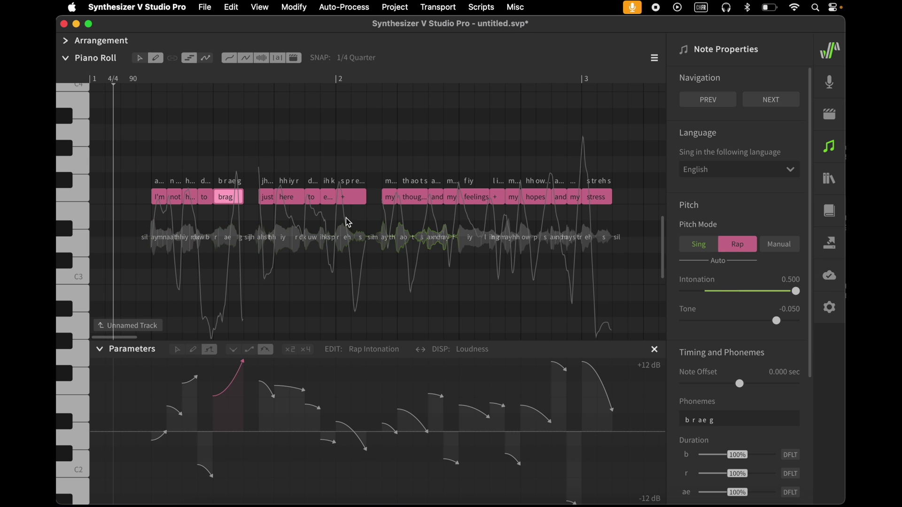
{"action": "left_click", "coordinate": [353, 197]}
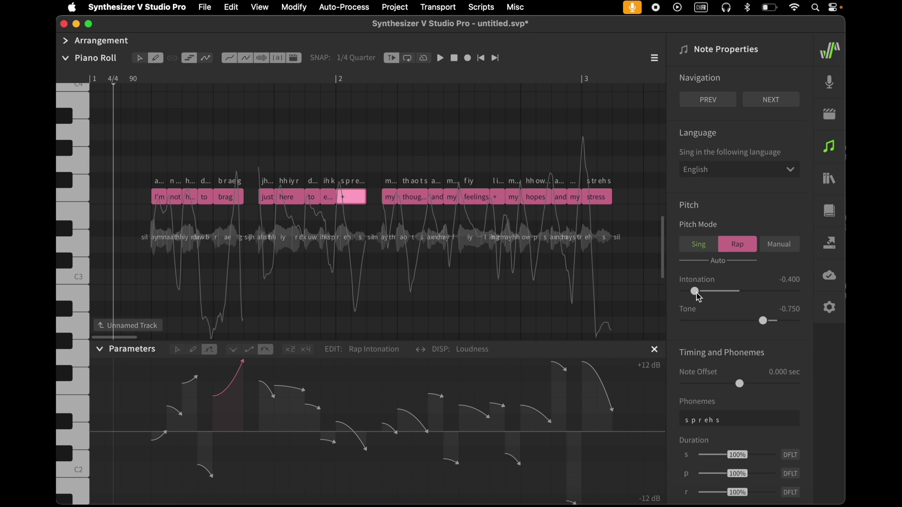
{"action": "left_click_drag", "start_coordinate": [696, 292], "coordinate": [811, 283]}
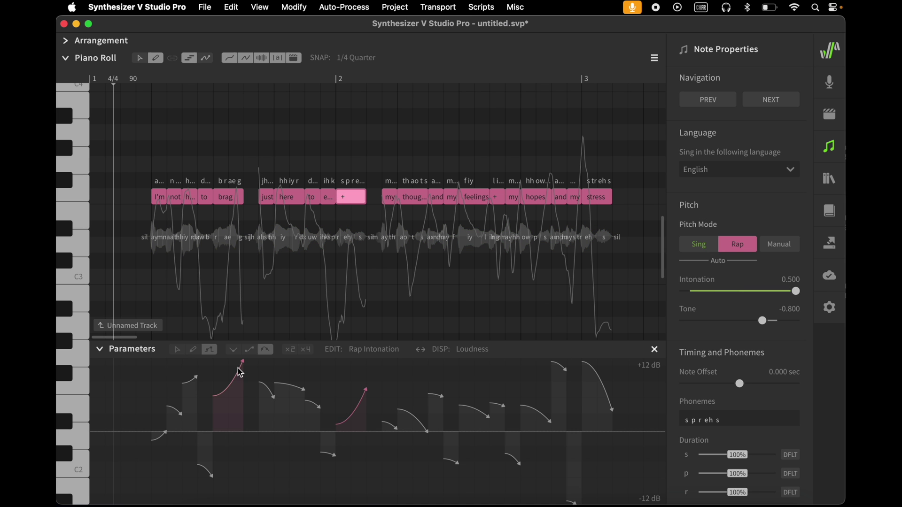
{"action": "left_click", "coordinate": [112, 76]}
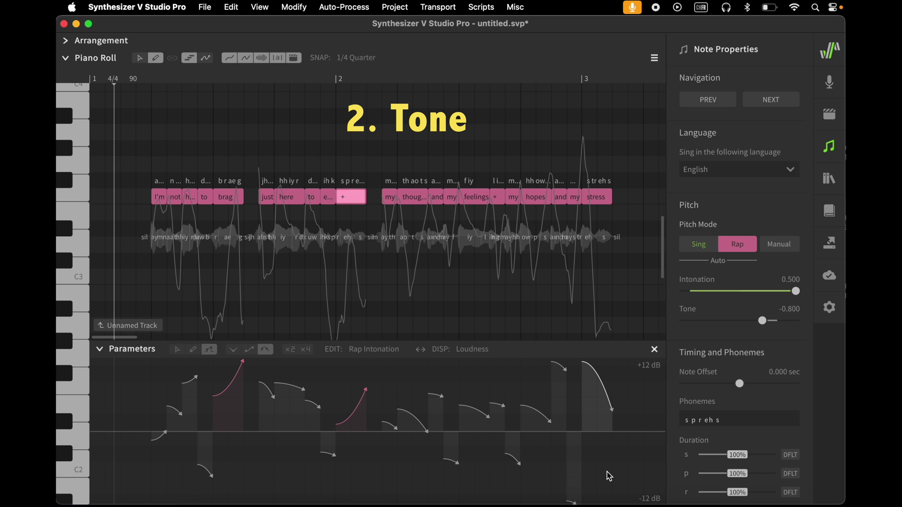
Step: Undo the intonation boost and revert a trial Tone reduction on the brag note
{"action": "key", "text": "super+z"}
{"action": "key", "text": "super+z"}
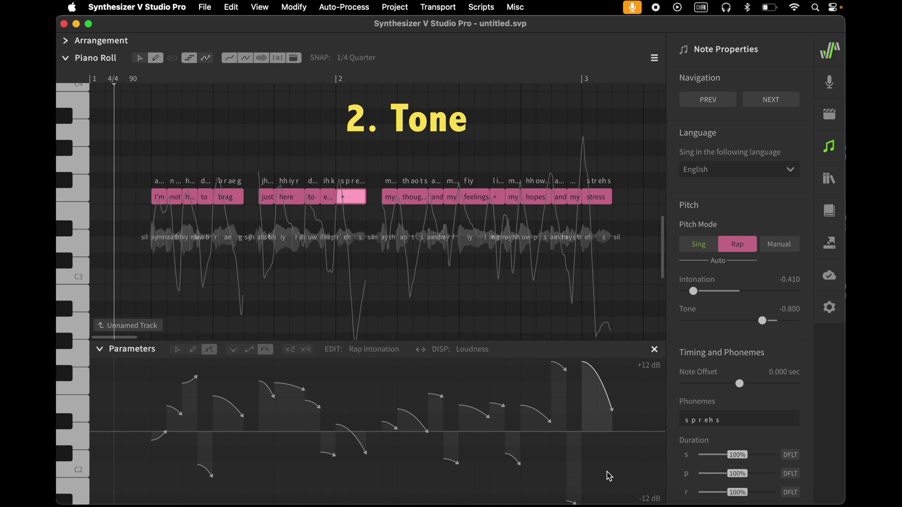
{"action": "left_click", "coordinate": [228, 199]}
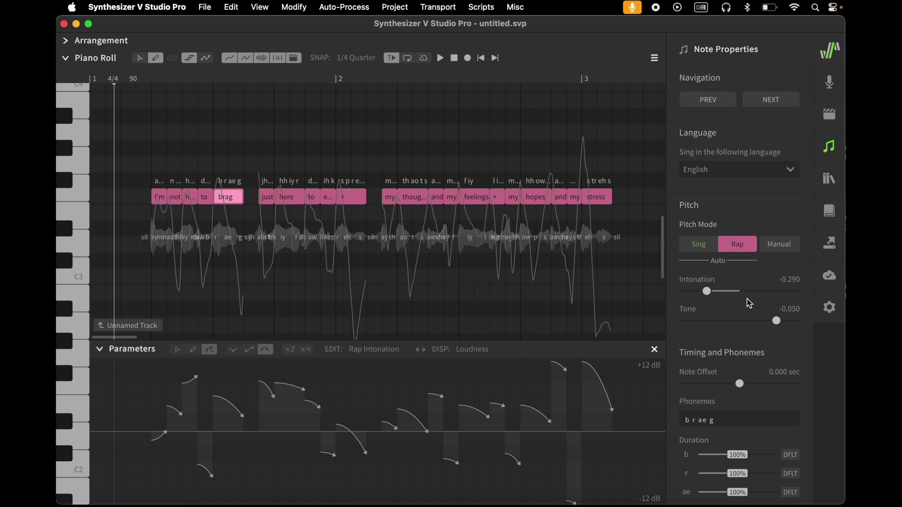
{"action": "left_click_drag", "start_coordinate": [778, 322], "coordinate": [697, 323]}
{"action": "key", "text": "super+z"}
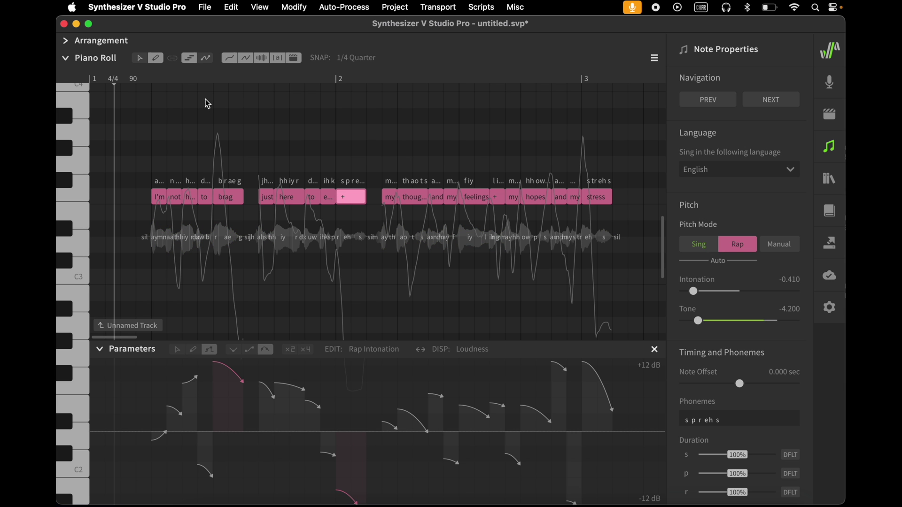
Step: Play the phrase back, then try and undo an upward intonation curve reshape
{"action": "left_click", "coordinate": [118, 78]}
{"action": "key", "text": "space"}
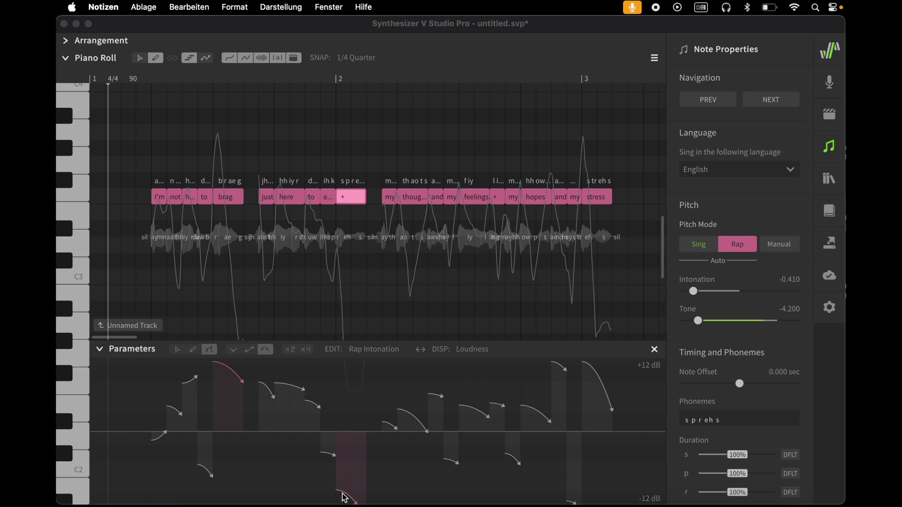
{"action": "left_click", "coordinate": [342, 489]}
{"action": "left_click_drag", "start_coordinate": [343, 489], "coordinate": [348, 393]}
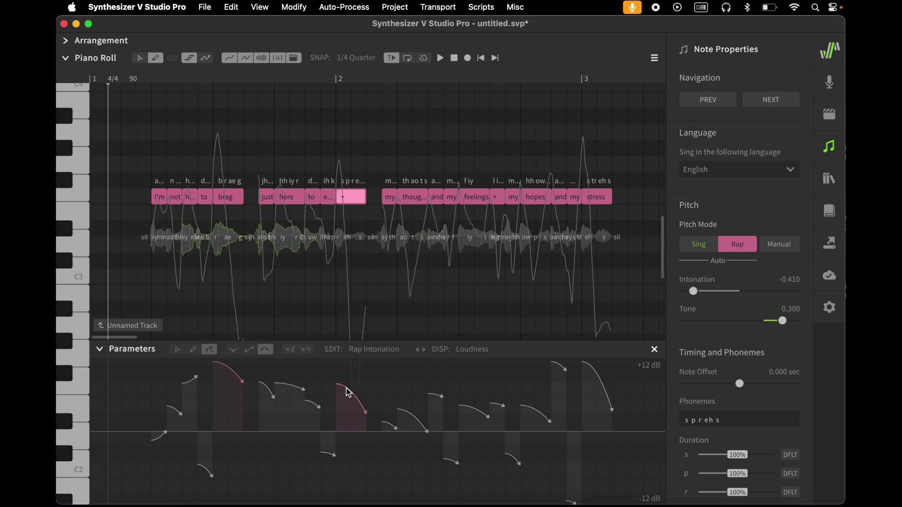
{"action": "key", "text": "super+z"}
{"action": "key", "text": "super+z"}
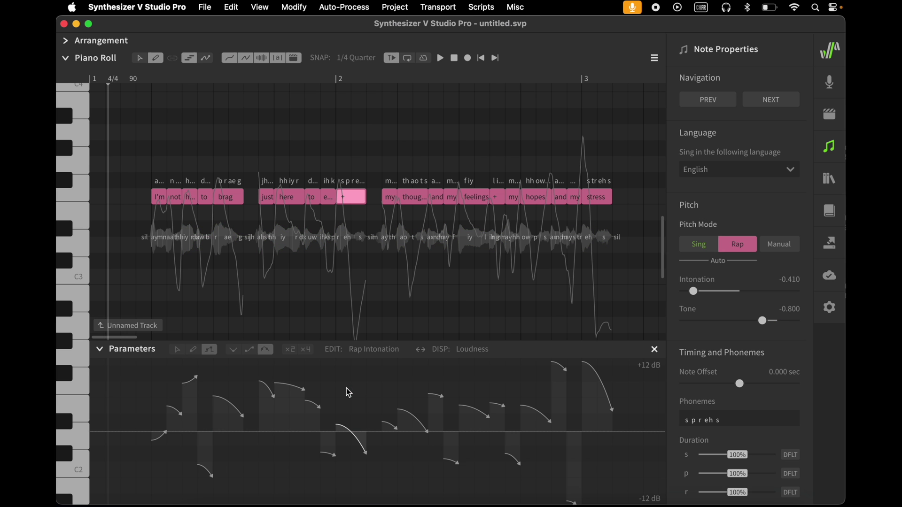
Step: Drop the to, ih k, and, my and + notes a row; raise th ao t s and hopes
{"action": "left_click_drag", "start_coordinate": [208, 203], "coordinate": [204, 235]}
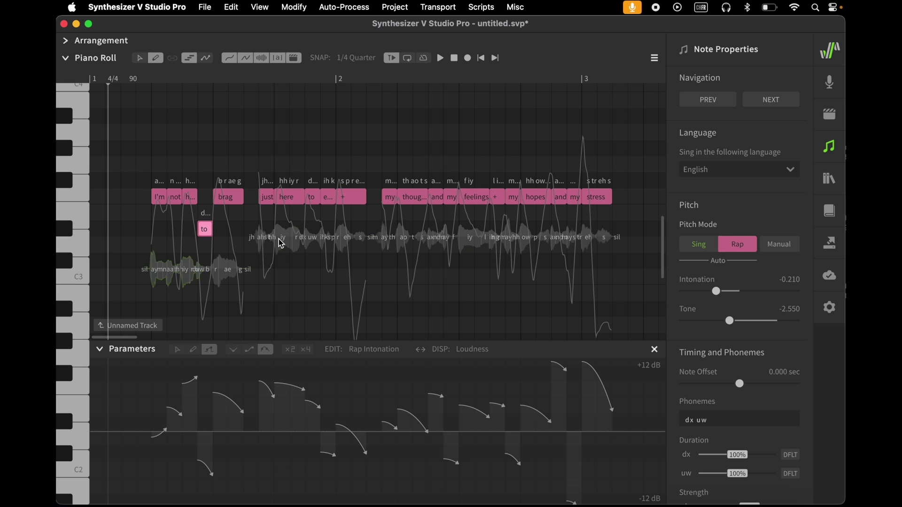
{"action": "left_click_drag", "start_coordinate": [328, 199], "coordinate": [328, 231]}
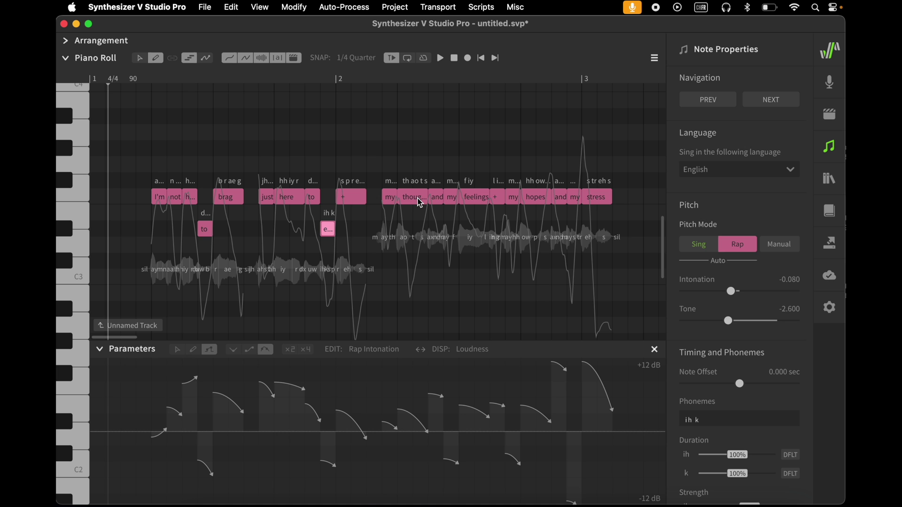
{"action": "left_click_drag", "start_coordinate": [420, 202], "coordinate": [416, 164]}
{"action": "left_click_drag", "start_coordinate": [436, 197], "coordinate": [447, 234]}
{"action": "left_click_drag", "start_coordinate": [497, 199], "coordinate": [513, 231]}
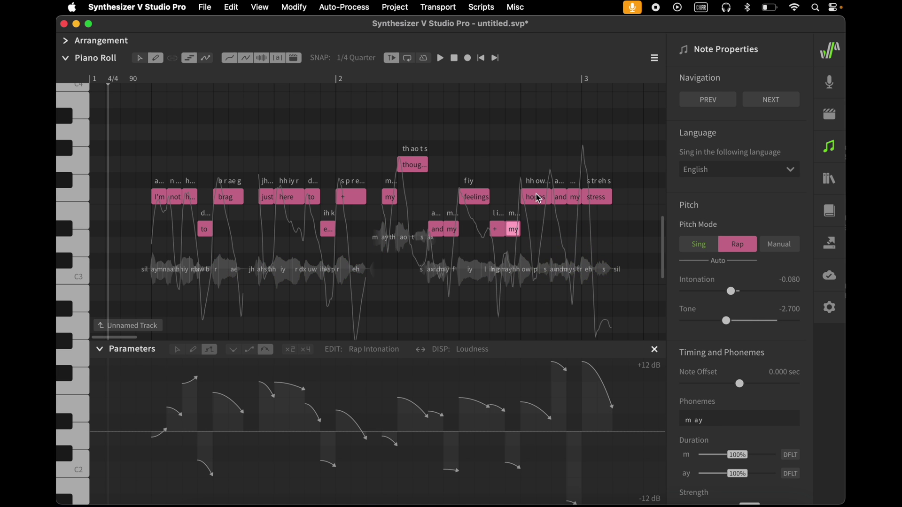
{"action": "left_click_drag", "start_coordinate": [538, 198], "coordinate": [537, 166]}
{"action": "left_click_drag", "start_coordinate": [559, 198], "coordinate": [578, 227]}
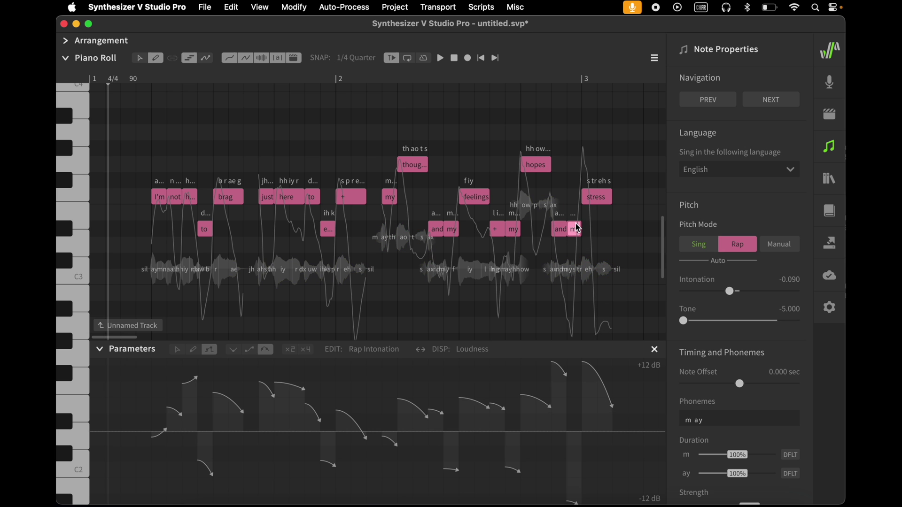
Step: Play back the re-pitched rap line and select the th ao t s note
{"action": "key", "text": "space"}
{"action": "left_click", "coordinate": [407, 386]}
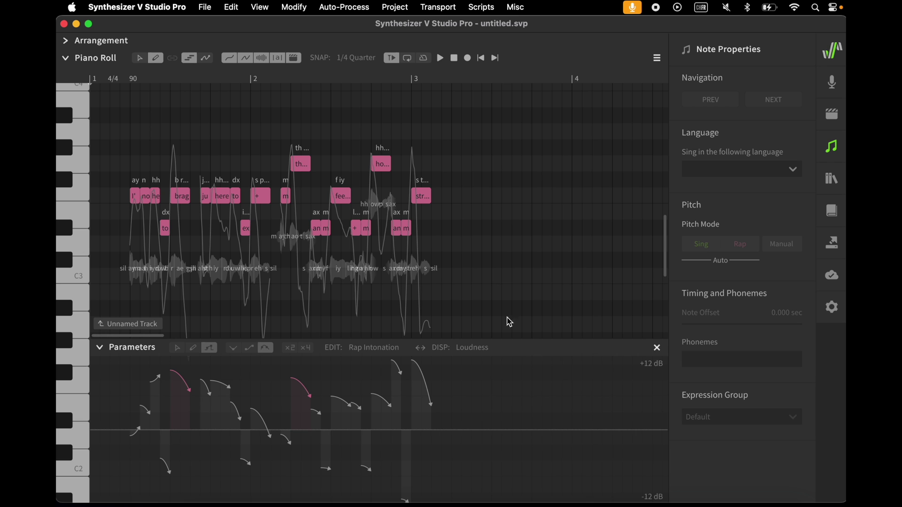
{"action": "left_click", "coordinate": [356, 59]}
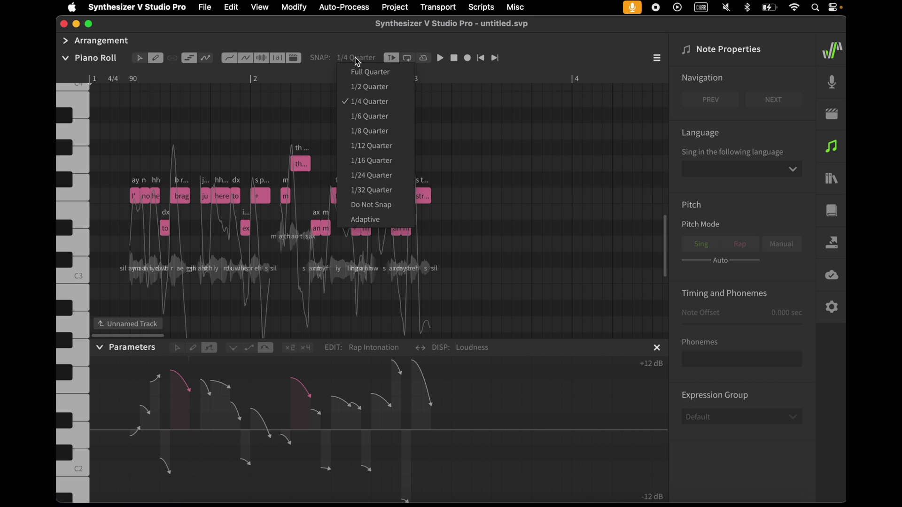
Step: At 1/32 snap, lengthen feelings and start the later and note later; restore 1/4 snap
{"action": "left_click", "coordinate": [373, 192]}
{"action": "scroll", "coordinate": [374, 192], "scroll_direction": "up", "scroll_amount": 10}
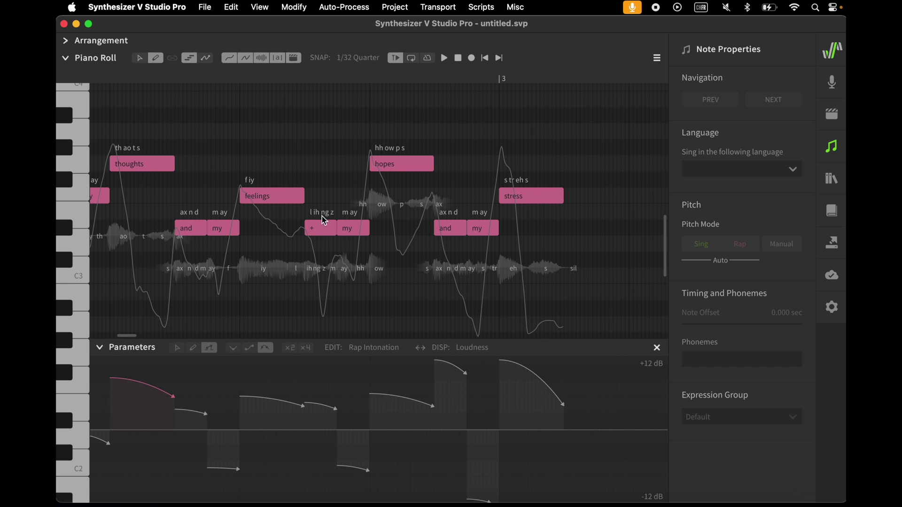
{"action": "left_click_drag", "start_coordinate": [304, 198], "coordinate": [313, 198]}
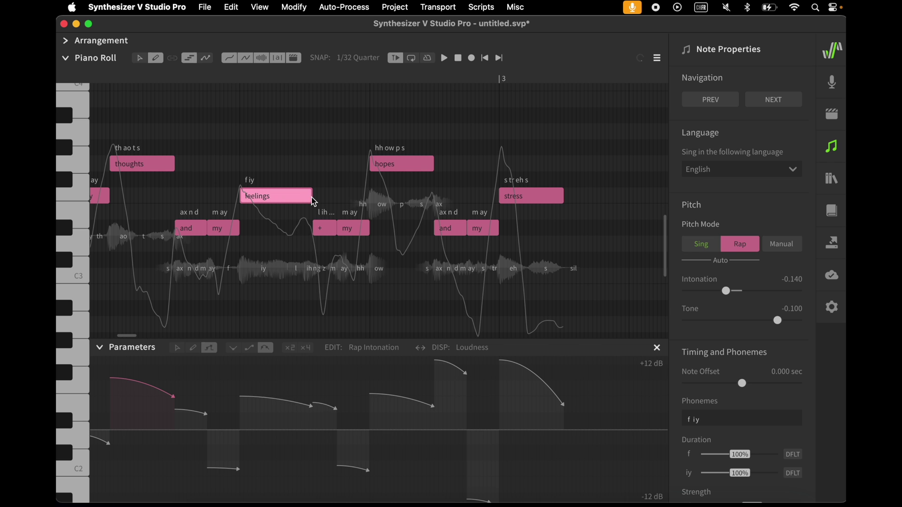
{"action": "left_click", "coordinate": [433, 230]}
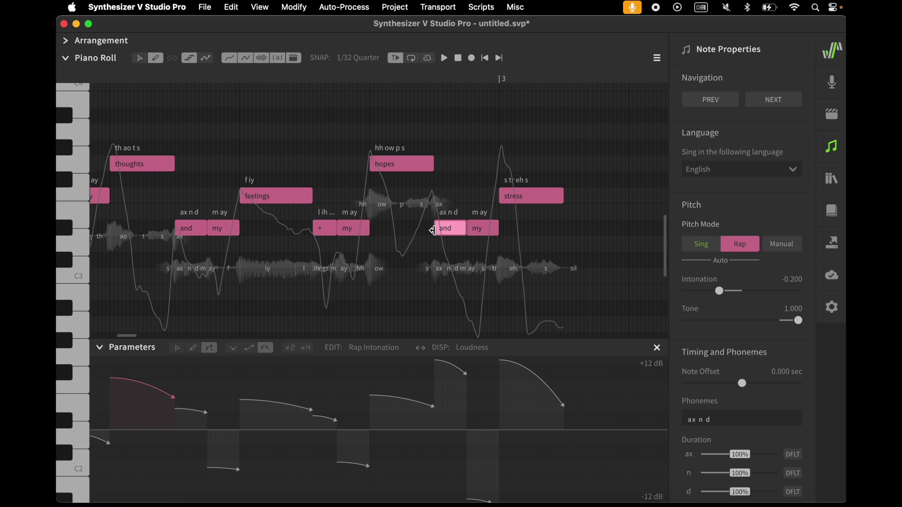
{"action": "left_click_drag", "start_coordinate": [433, 230], "coordinate": [448, 231]}
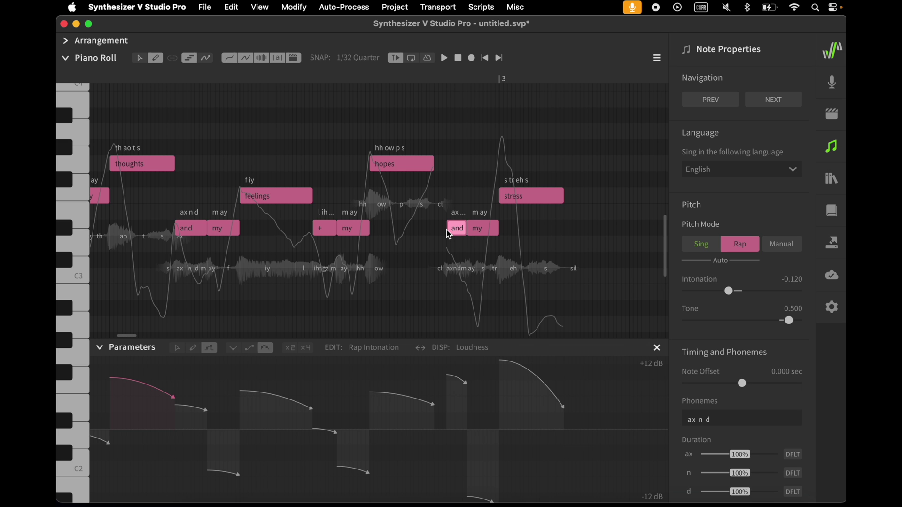
{"action": "left_click", "coordinate": [366, 56]}
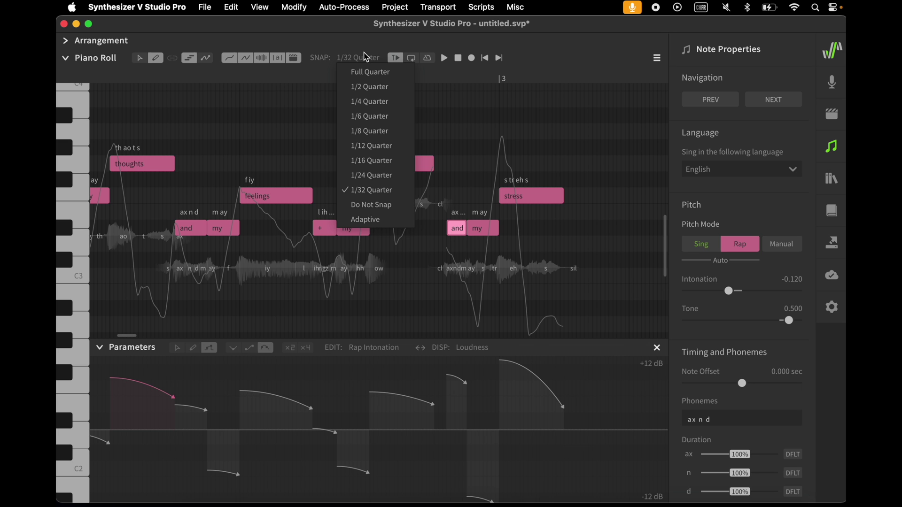
{"action": "left_click", "coordinate": [365, 102]}
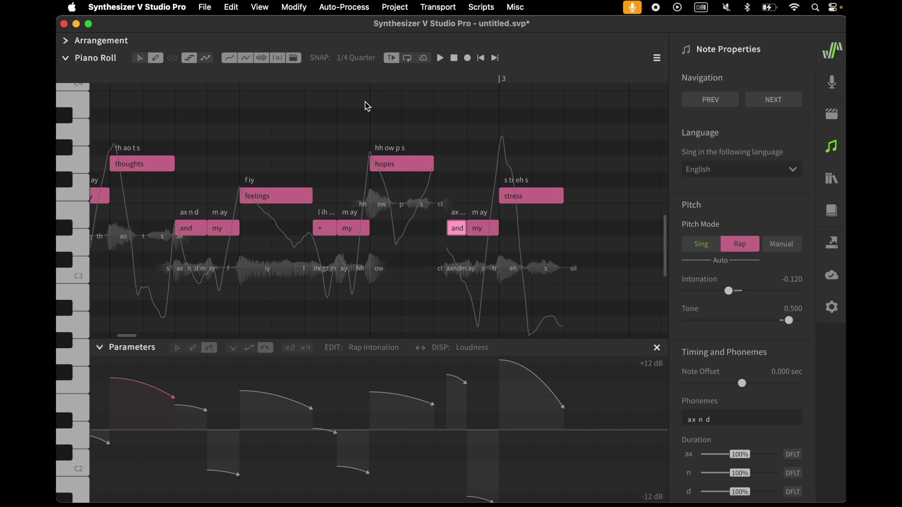
Step: Play the vocal back from the chosen timeline position and stop it
{"action": "left_click", "coordinate": [372, 76]}
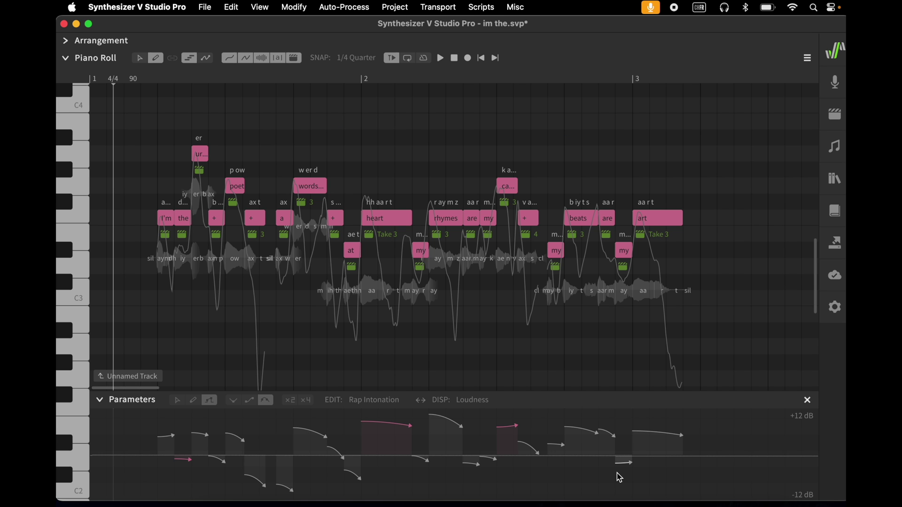
{"action": "key", "text": "space"}
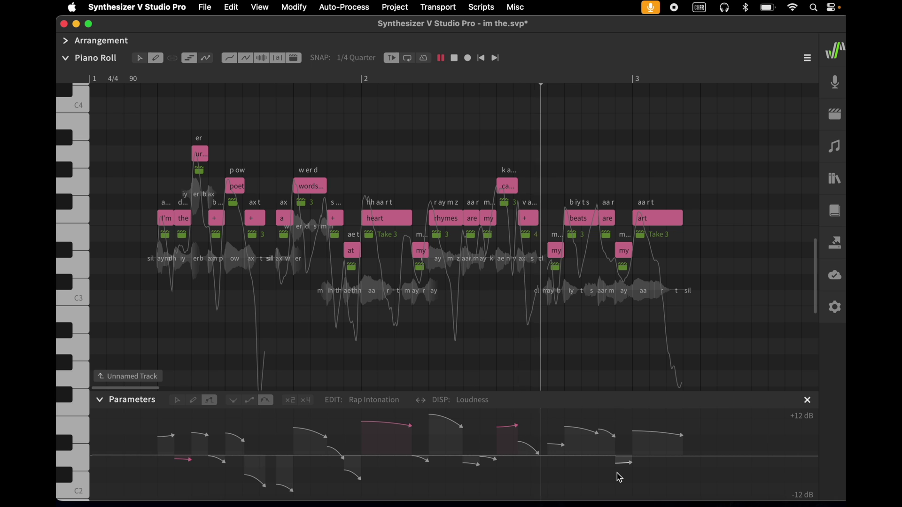
{"action": "key", "text": "space"}
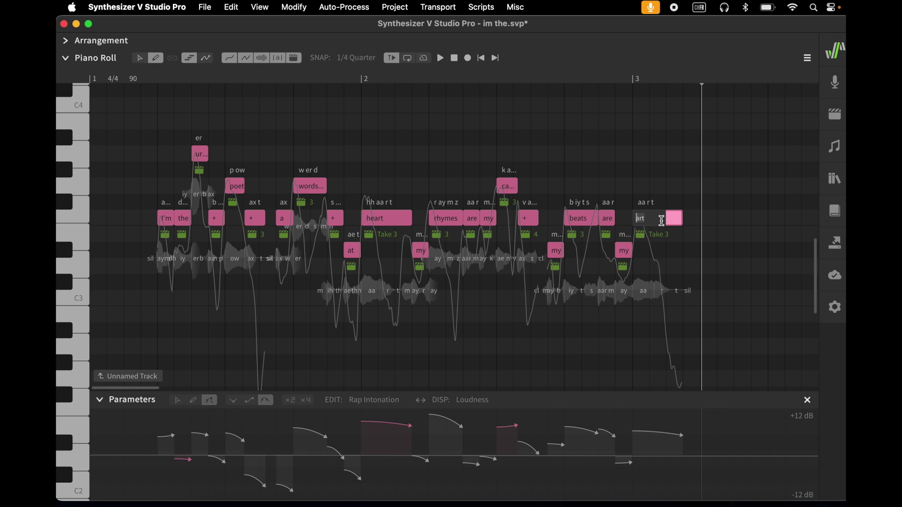
Step: Change the art lyric to 'art and replay the phrase from the start
{"action": "type", "text": "'"}
{"action": "key", "text": "Right"}
{"action": "key", "text": "Right"}
{"action": "key", "text": "Right"}
{"action": "key", "text": "Return"}
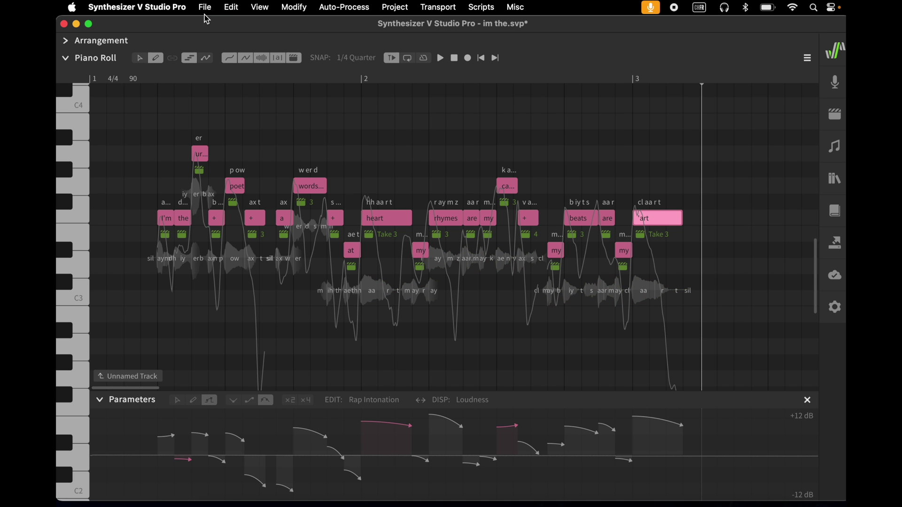
{"action": "left_click", "coordinate": [108, 75]}
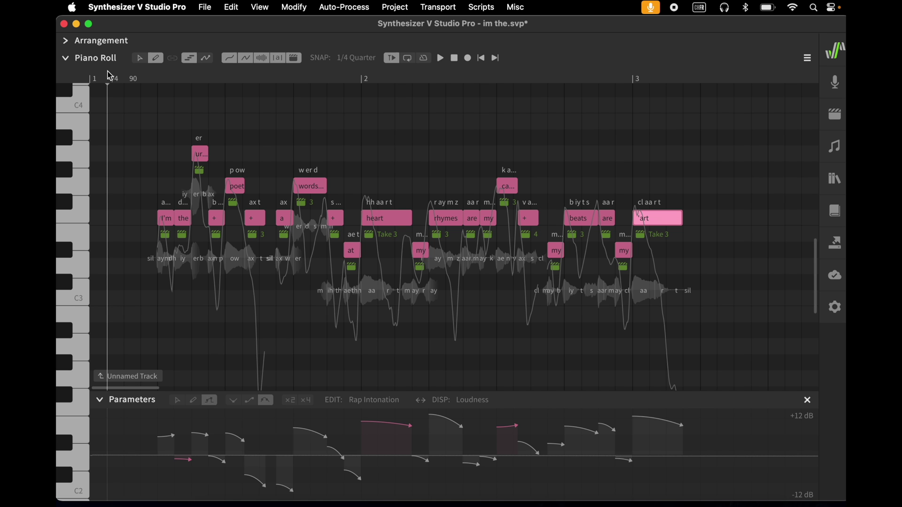
{"action": "key", "text": "space"}
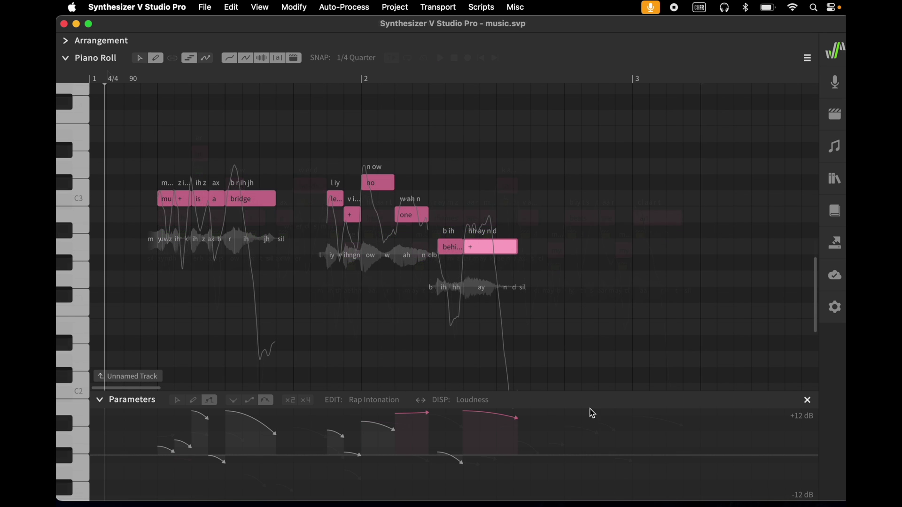
Step: Move the playhead back near bar 1 and play the phrase through
{"action": "left_click", "coordinate": [429, 76]}
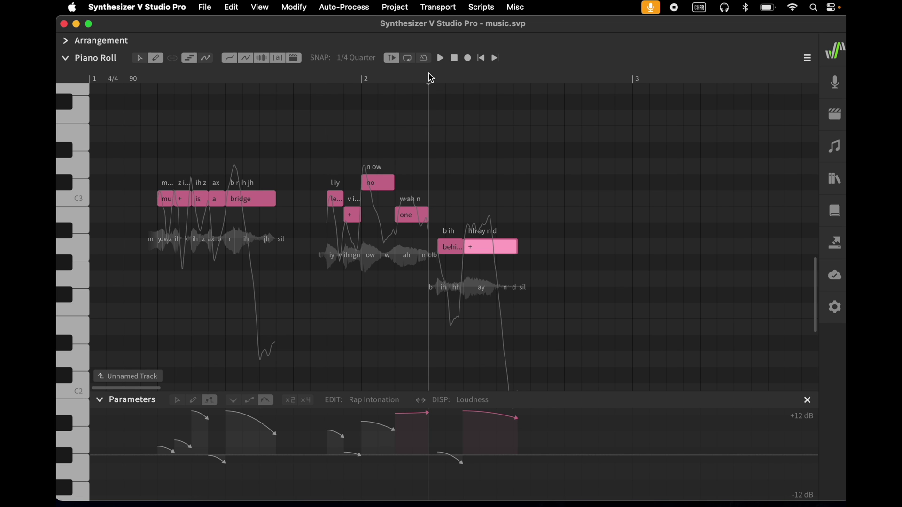
{"action": "left_click", "coordinate": [440, 76]}
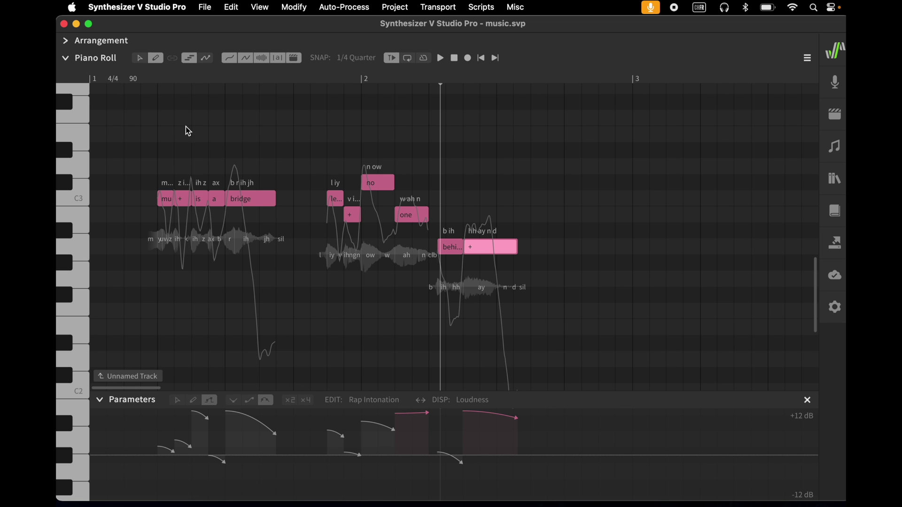
{"action": "left_click", "coordinate": [111, 73]}
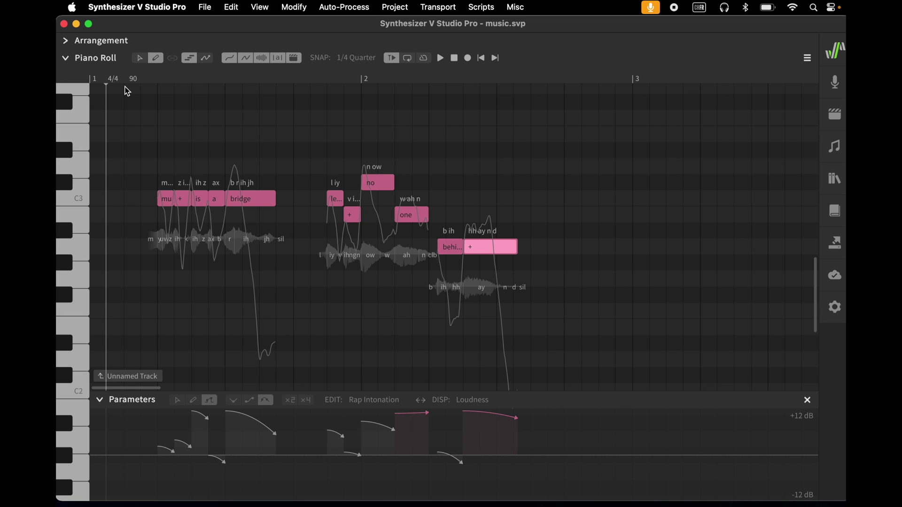
{"action": "key", "text": "space"}
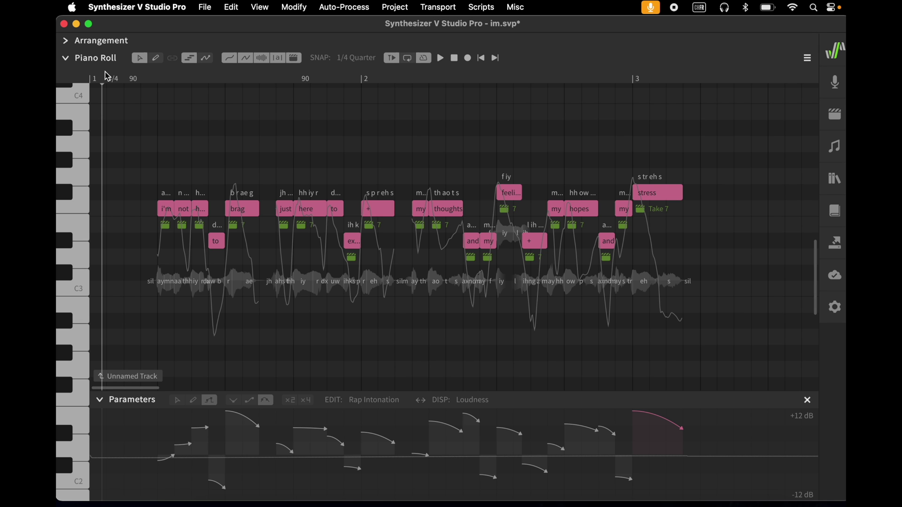
Step: Play the rap line, then change the first 'to' phonemes from dx uw to t uw
{"action": "key", "text": "space"}
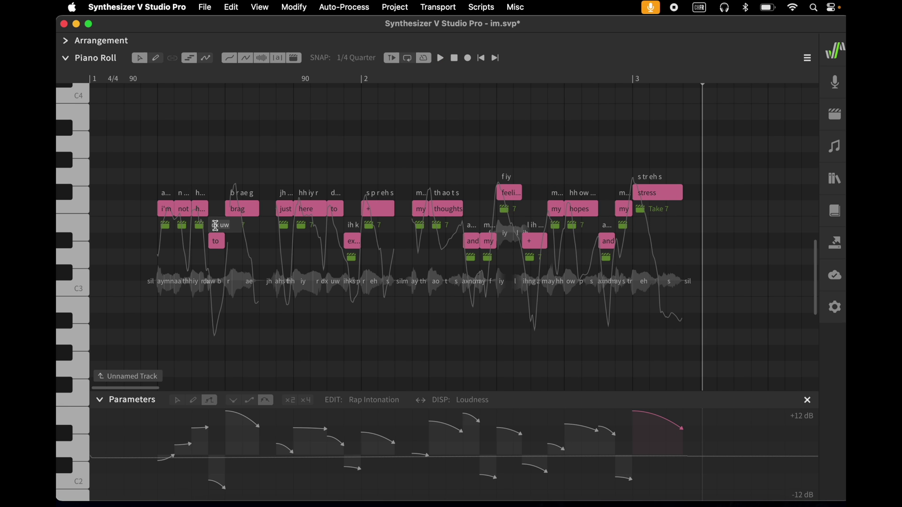
{"action": "type", "text": "t"}
{"action": "key", "text": "Return"}
Step: Change the second 'to' phonemes to t uw and replay the line from bar 1
{"action": "scroll", "coordinate": [338, 218], "scroll_direction": "up", "scroll_amount": 3}
{"action": "double_click", "coordinate": [336, 192]}
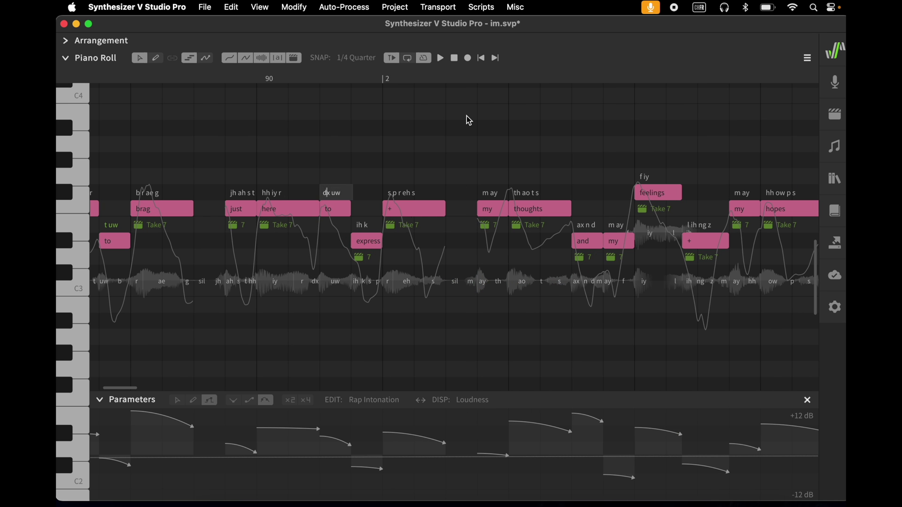
{"action": "type", "text": "t"}
{"action": "key", "text": "Return"}
{"action": "scroll", "coordinate": [468, 120], "scroll_direction": "down", "scroll_amount": 3}
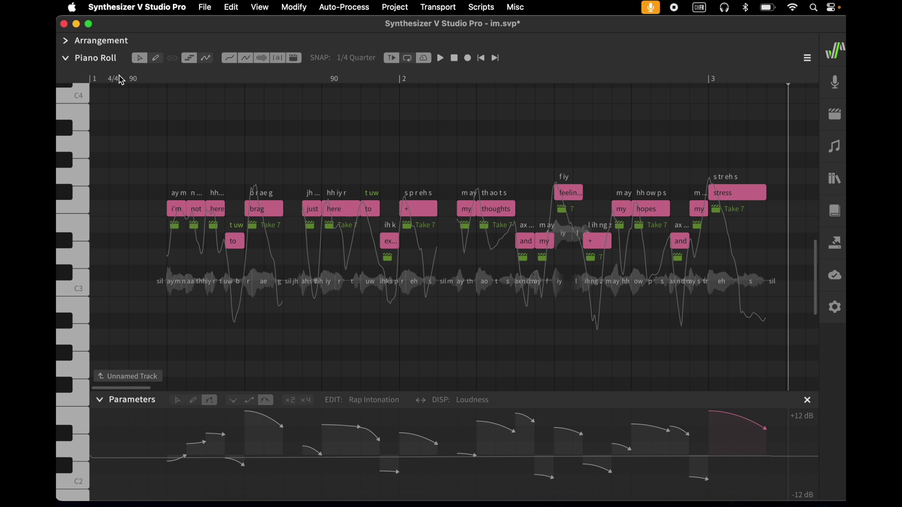
{"action": "left_click", "coordinate": [119, 79]}
{"action": "key", "text": "space"}
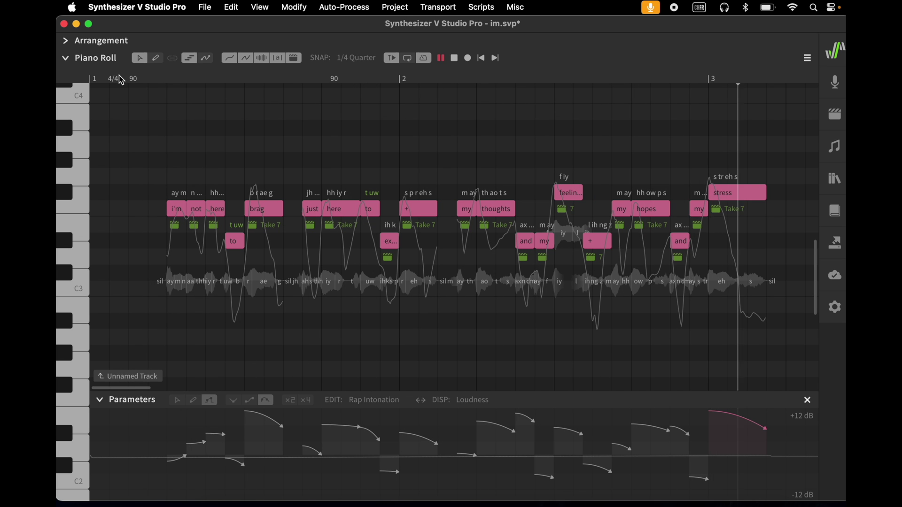
Step: Save the project and switch the parameter editor to Loudness
{"action": "key", "text": "cmd+s"}
{"action": "scroll", "coordinate": [437, 235], "scroll_direction": "down", "scroll_amount": 5}
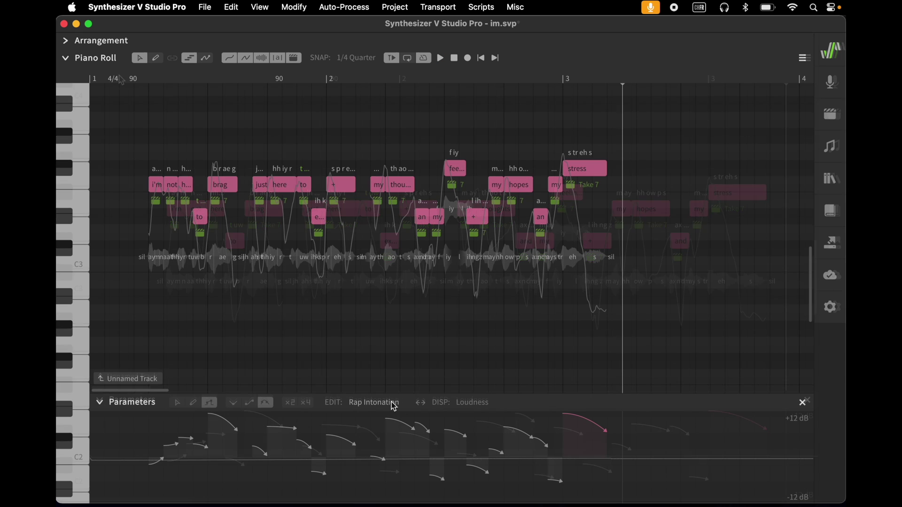
{"action": "left_click", "coordinate": [384, 401]}
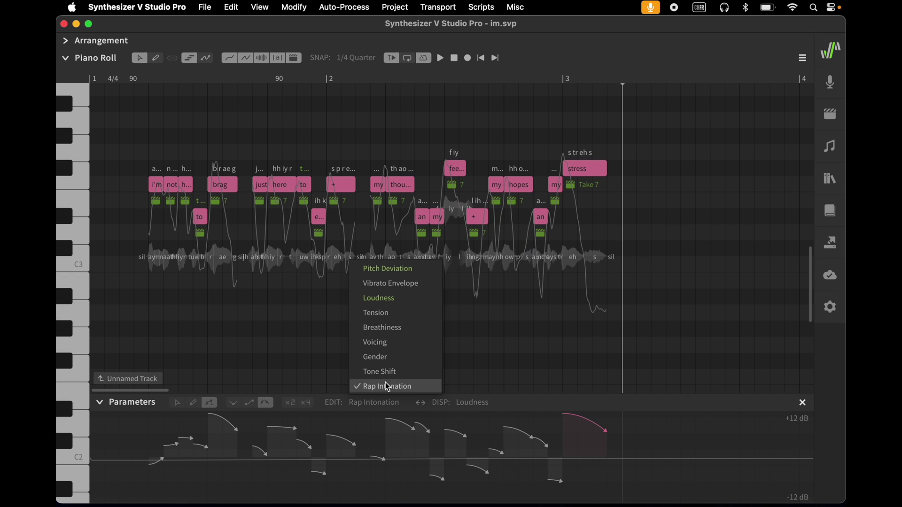
{"action": "left_click", "coordinate": [386, 300]}
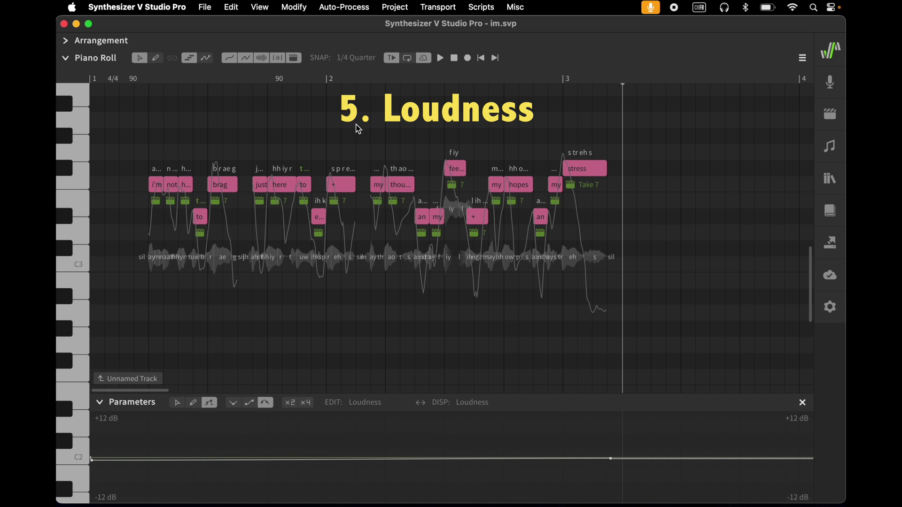
Step: Draw a loudness dip at bar 2 and a short loudness boost just after it
{"action": "left_click", "coordinate": [326, 79]}
{"action": "left_click_drag", "start_coordinate": [325, 466], "coordinate": [362, 466]}
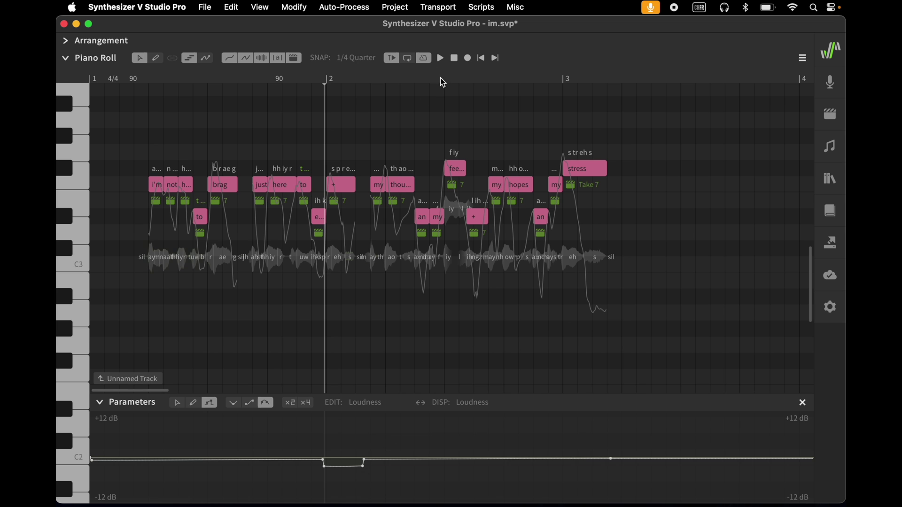
{"action": "left_click", "coordinate": [444, 78]}
{"action": "left_click_drag", "start_coordinate": [442, 454], "coordinate": [625, 453]}
{"action": "left_click", "coordinate": [488, 79]}
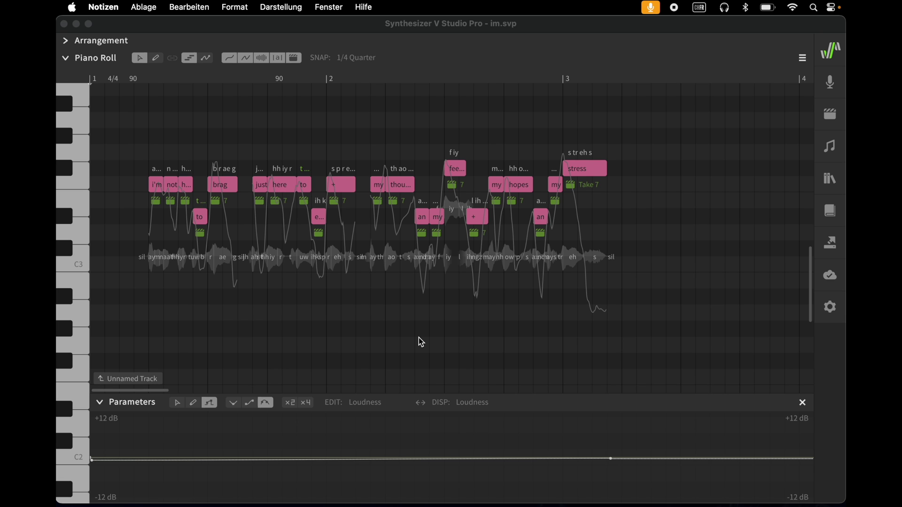
Step: Generate four new AI takes for the rap line's notes, ending on Take 11
{"action": "key", "text": "super+Tab"}
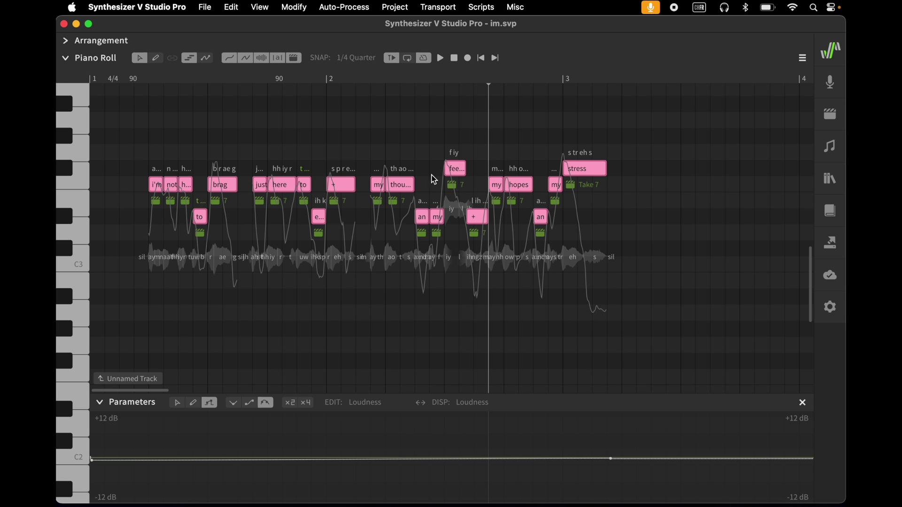
{"action": "left_click", "coordinate": [364, 8]}
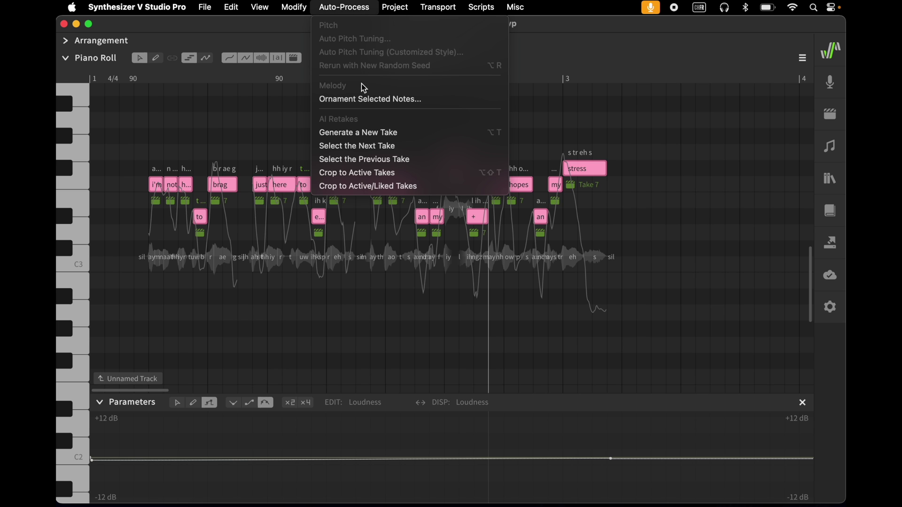
{"action": "left_click", "coordinate": [365, 132]}
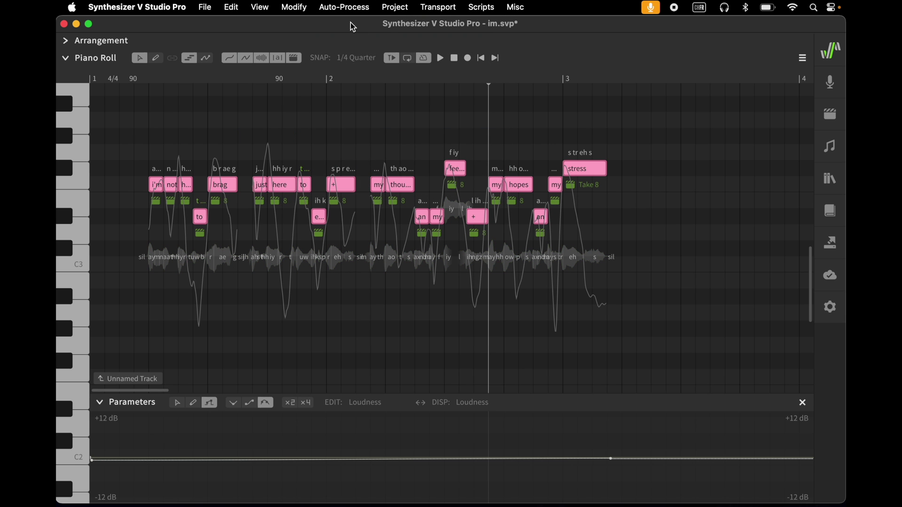
{"action": "left_click", "coordinate": [350, 7]}
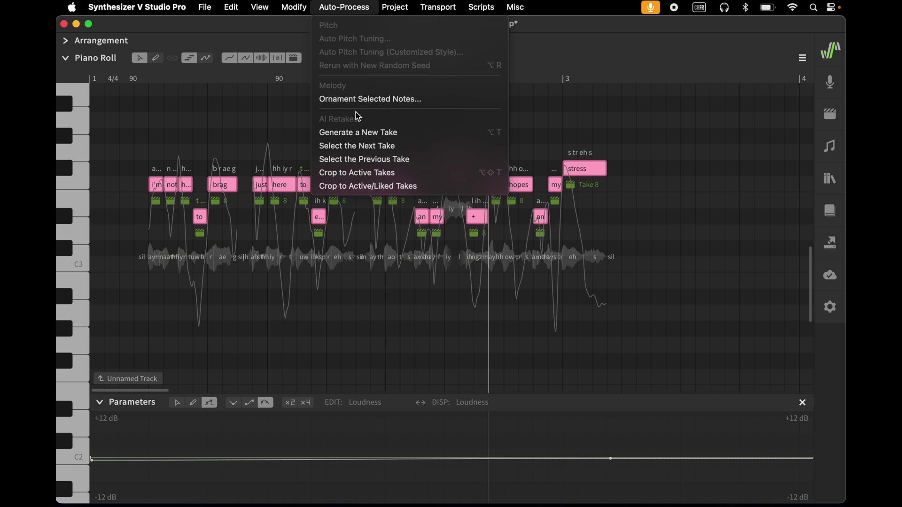
{"action": "left_click", "coordinate": [356, 132]}
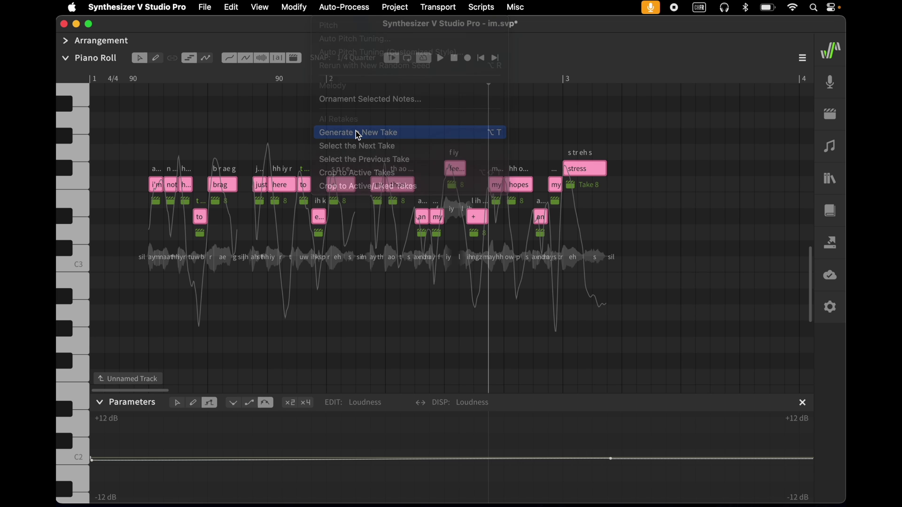
{"action": "left_click", "coordinate": [352, 9]}
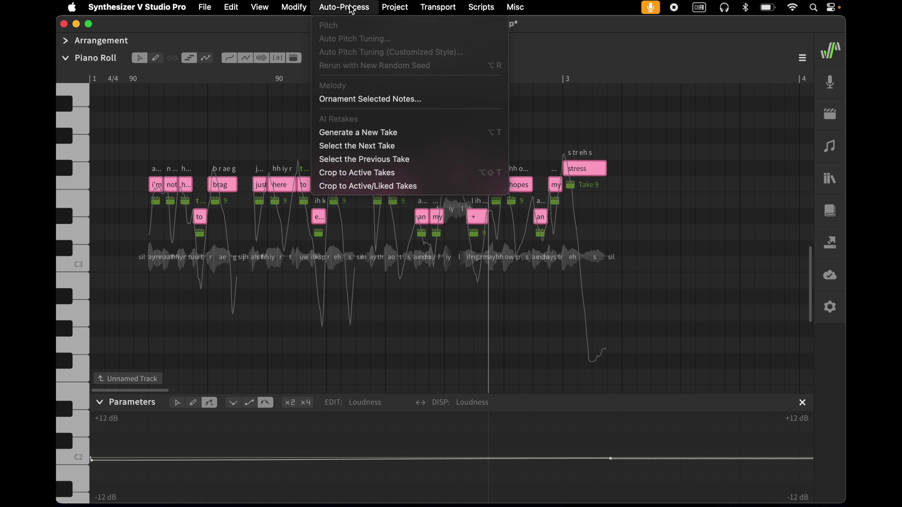
{"action": "left_click", "coordinate": [350, 134]}
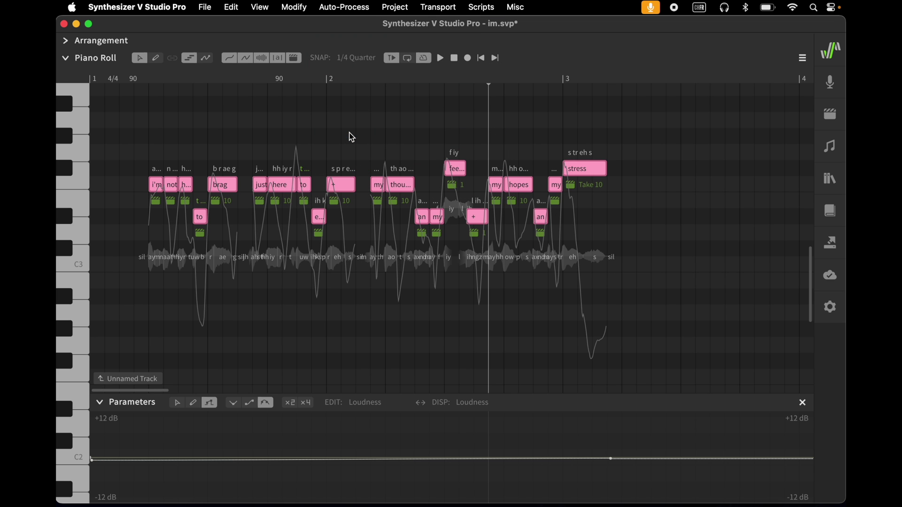
{"action": "left_click", "coordinate": [350, 9]}
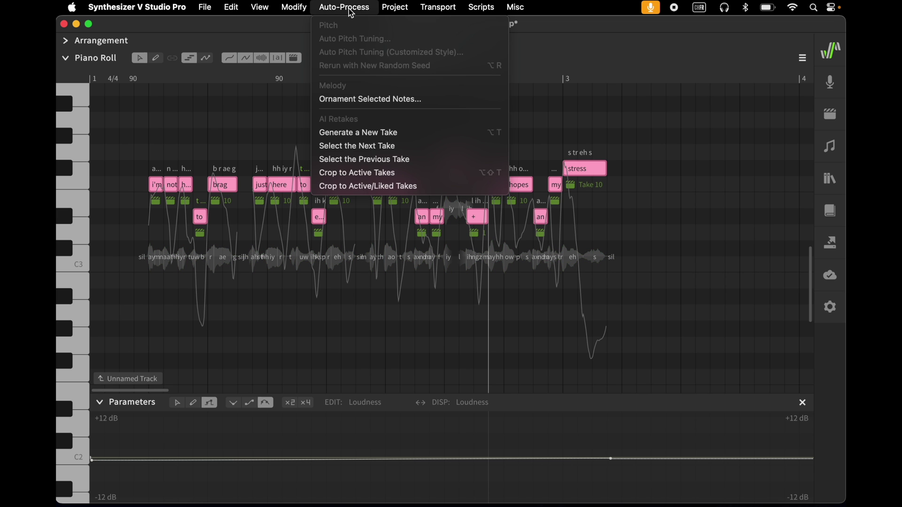
{"action": "left_click", "coordinate": [345, 135]}
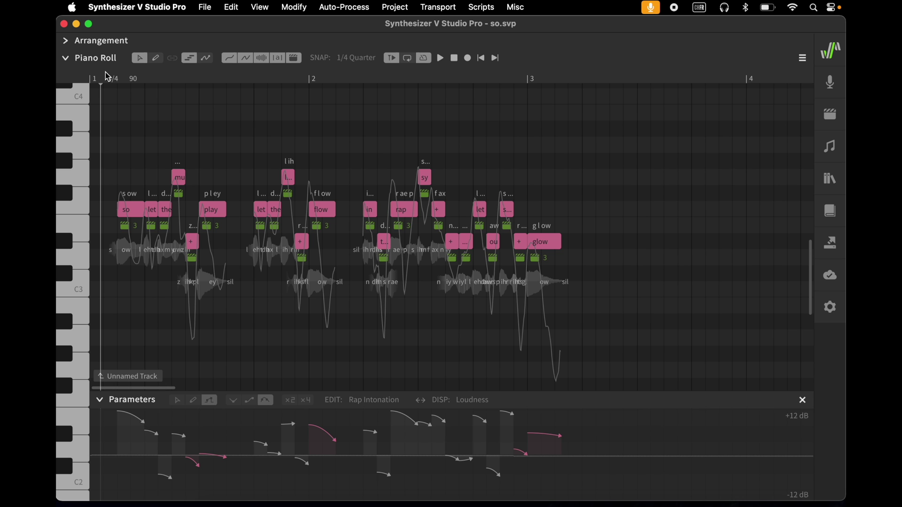
Step: Play the so.svp rap line from bar 1, then stop it
{"action": "left_click", "coordinate": [102, 73]}
{"action": "key", "text": "space"}
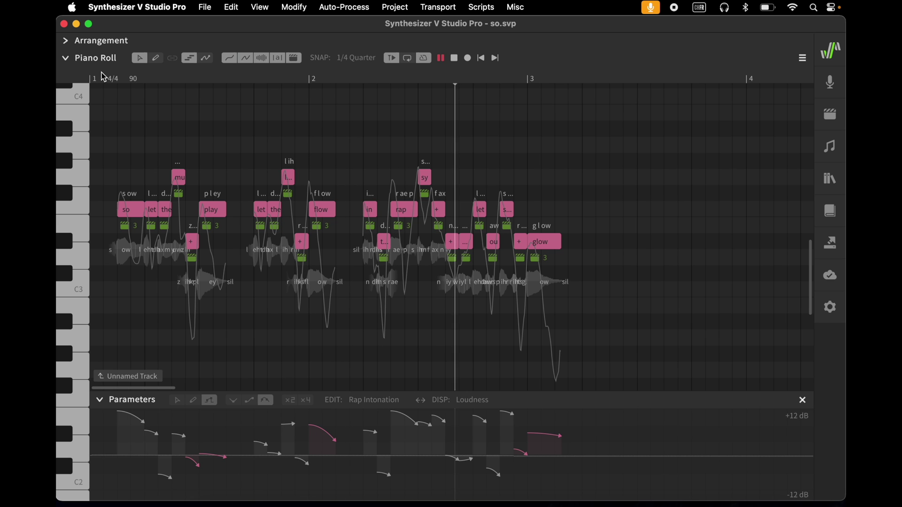
{"action": "key", "text": "space"}
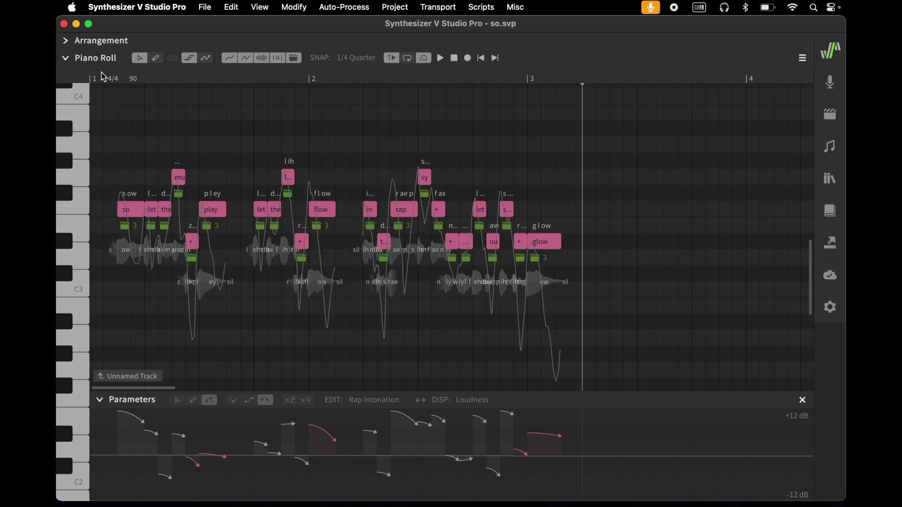
Step: Shift every note down an octave with Modify and replay the lowered line
{"action": "left_click", "coordinate": [294, 7]}
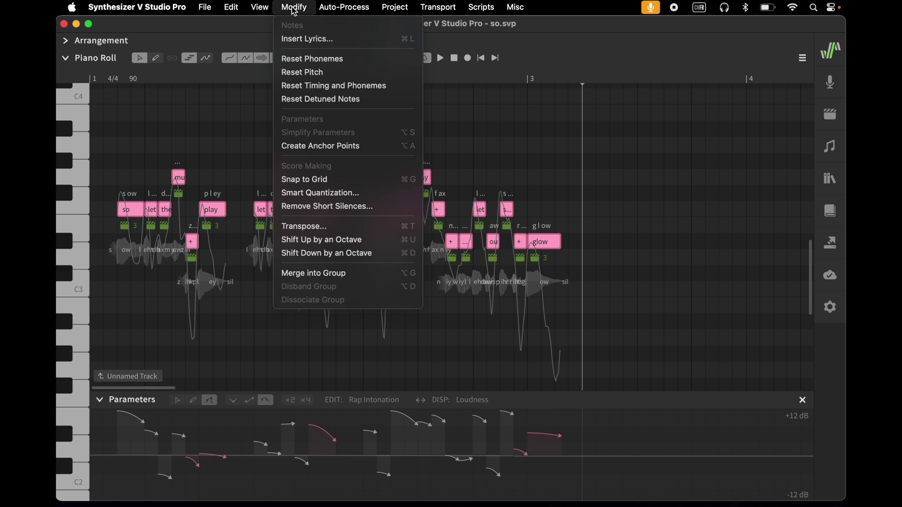
{"action": "left_click", "coordinate": [332, 254]}
{"action": "key", "text": "space"}
{"action": "scroll", "coordinate": [235, 165], "scroll_direction": "down", "scroll_amount": 5}
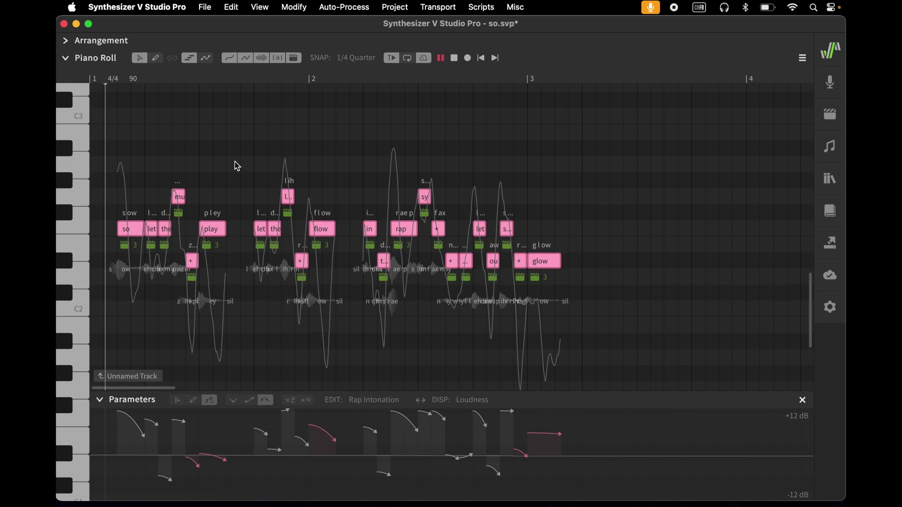